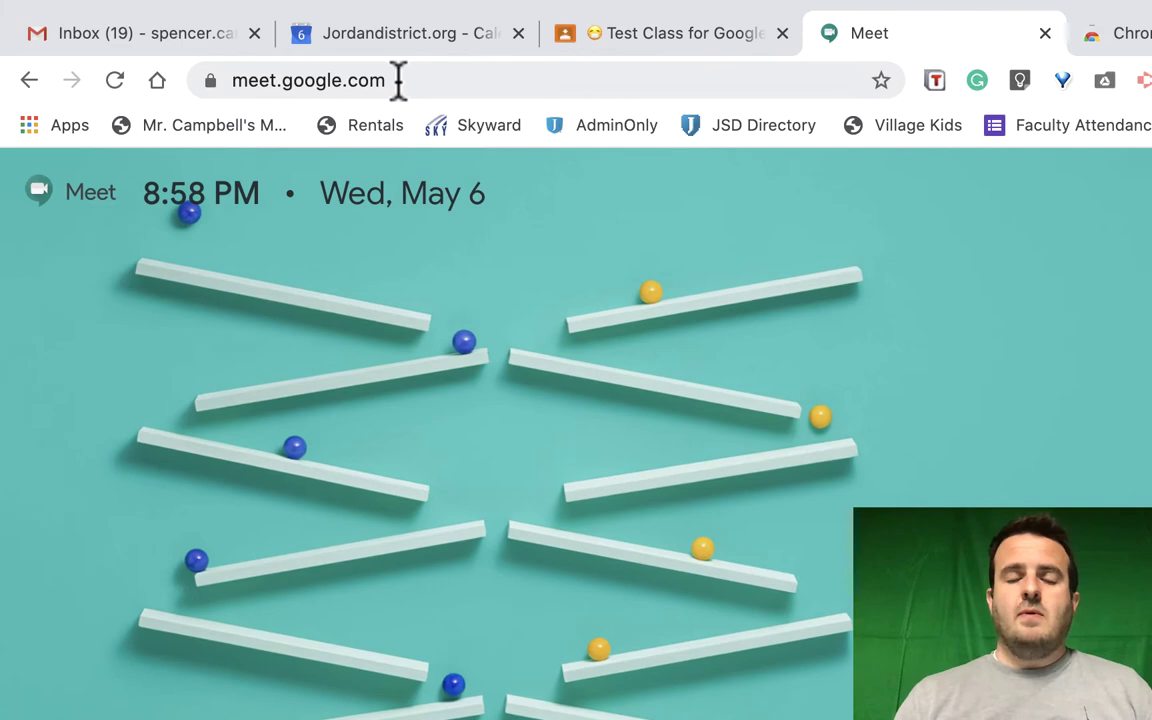
Start a Meet meeting nicknamed 'test' and toggle the microphone off and back on
click(278, 54)
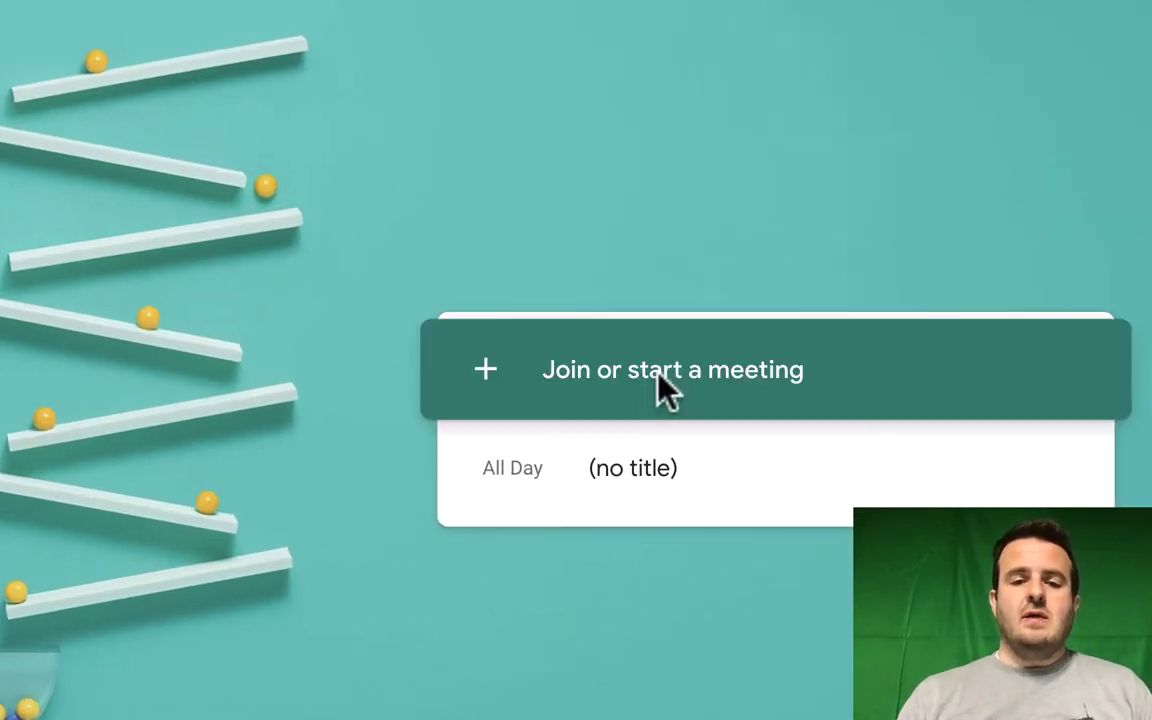
click(665, 390)
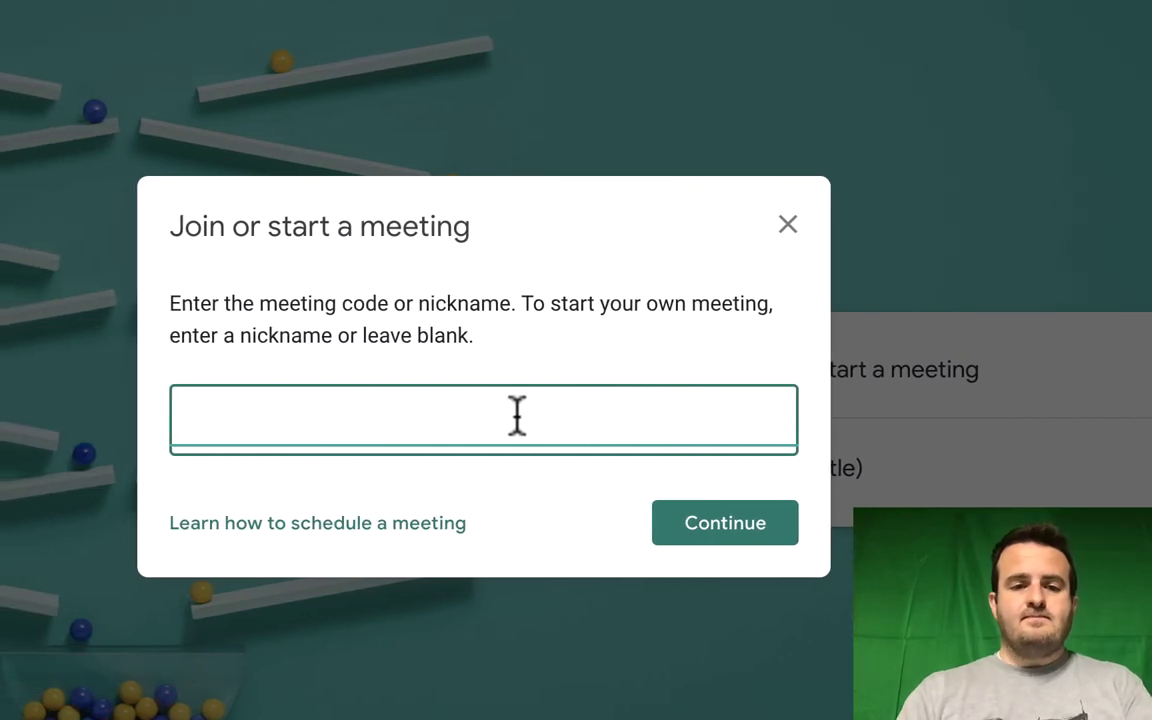
text(t)
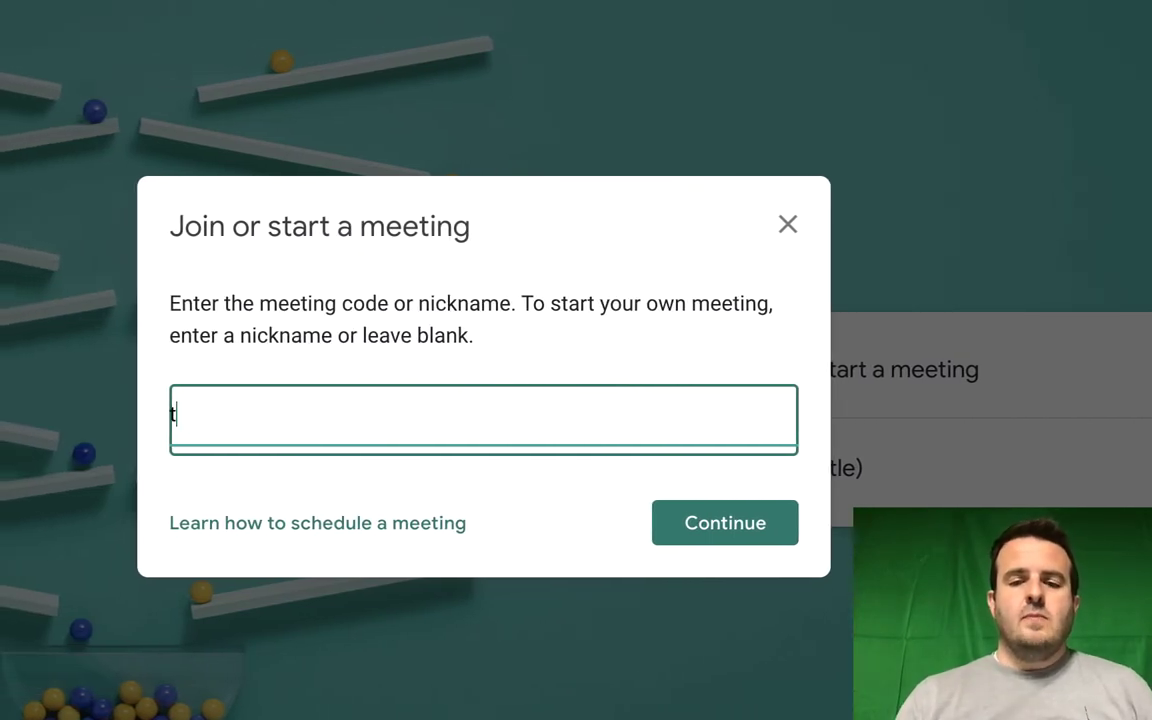
text(est)
click(725, 523)
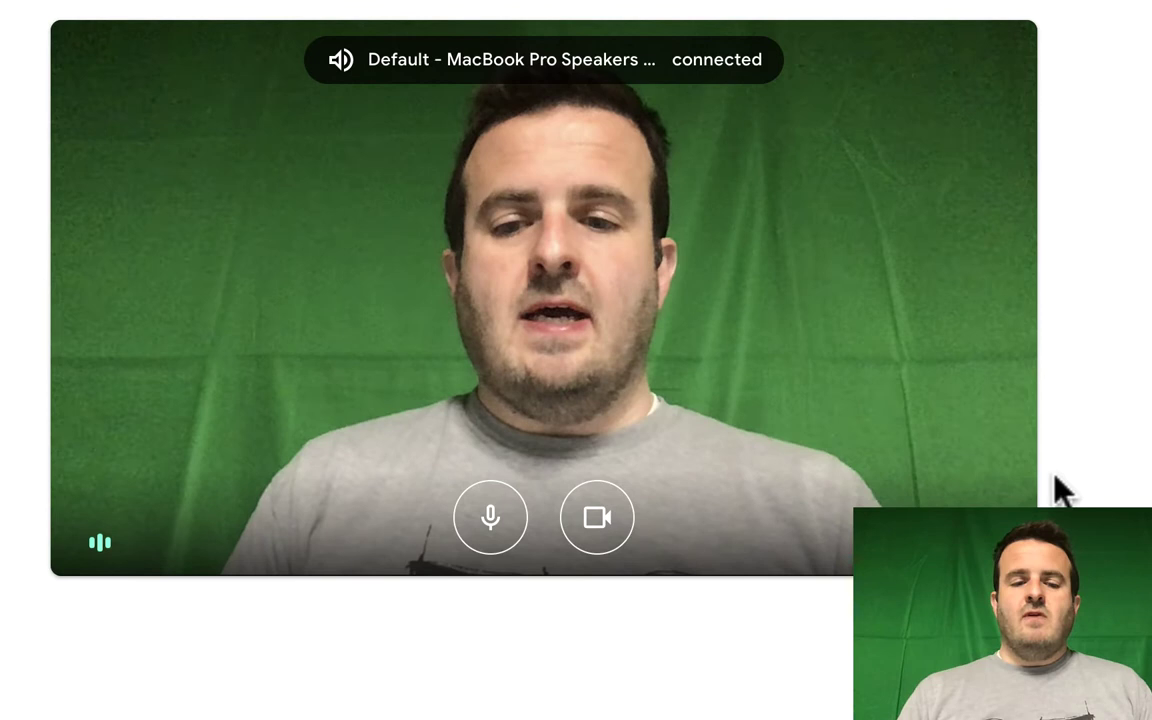
click(487, 518)
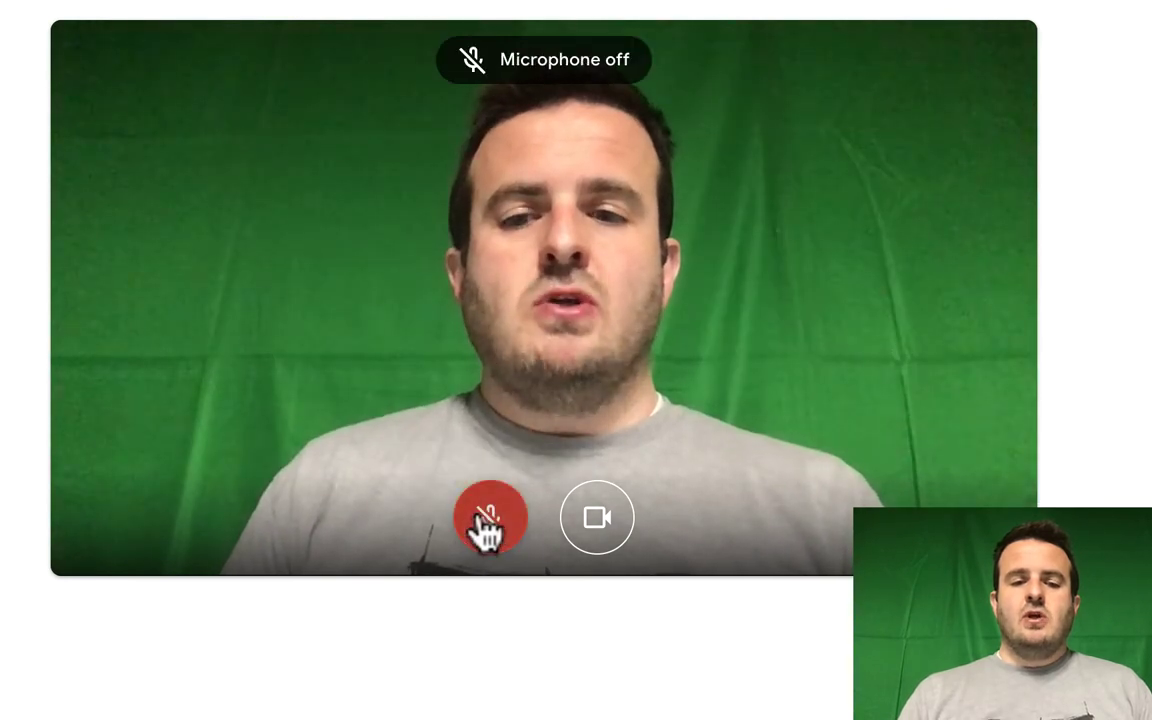
click(488, 520)
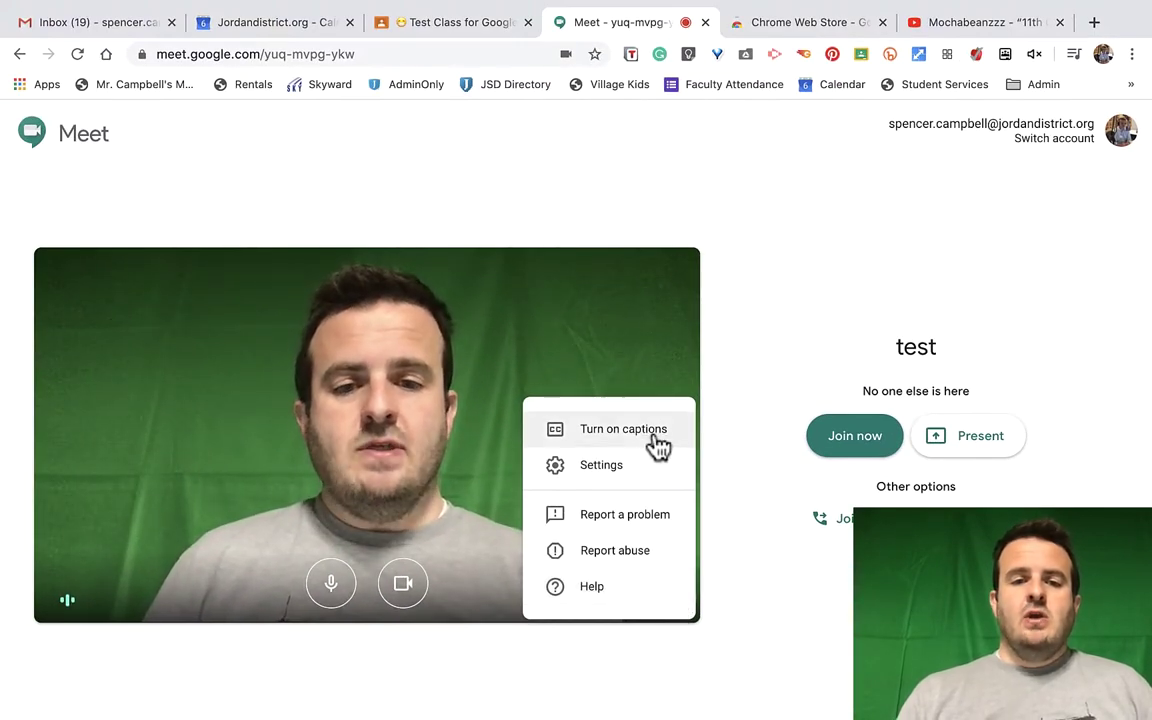
In Video settings, set both send and receive resolution to High definition (720p) and save
click(614, 470)
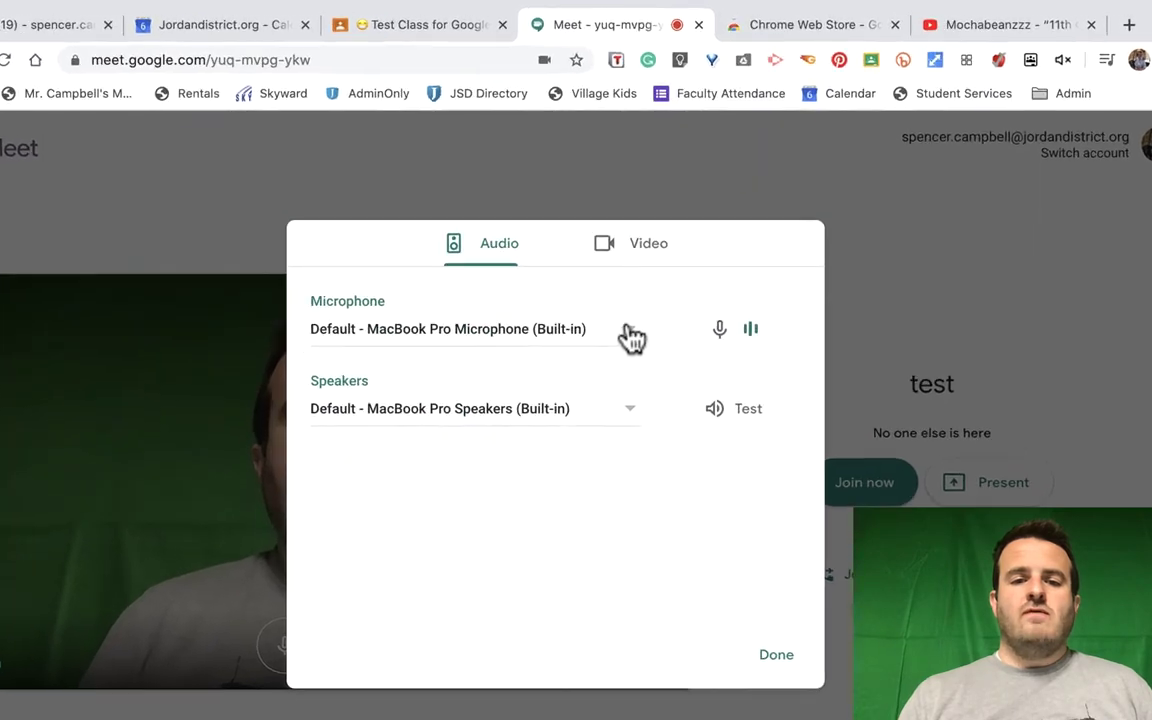
click(637, 248)
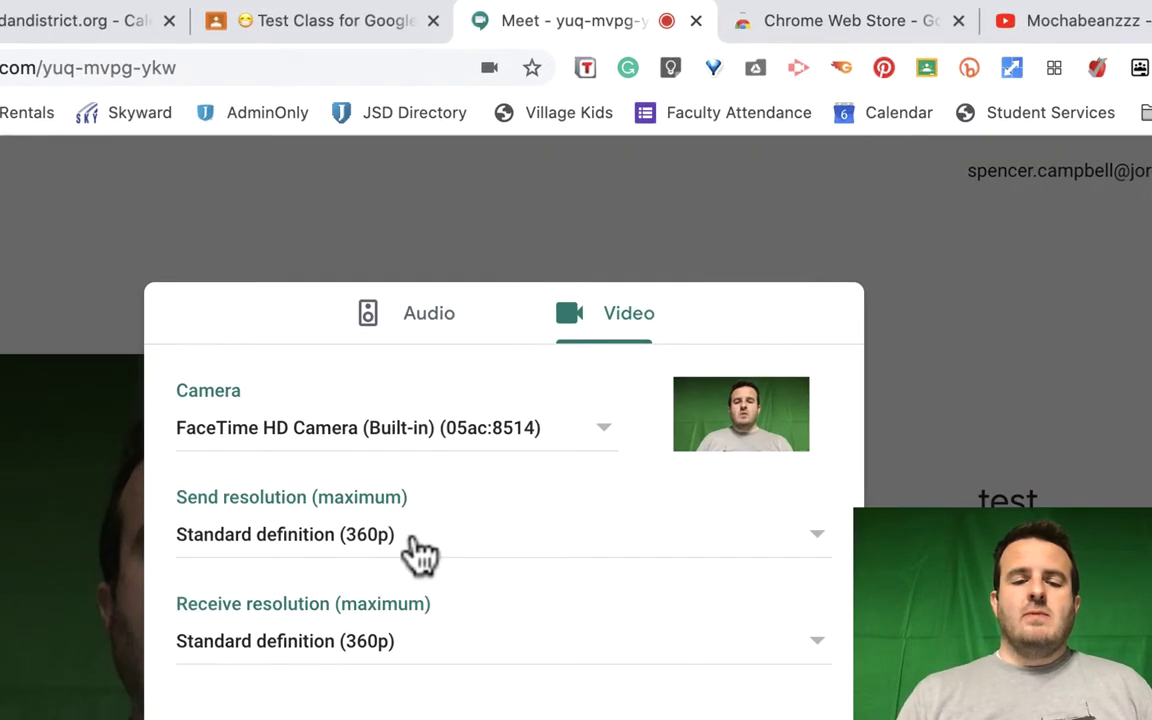
click(412, 540)
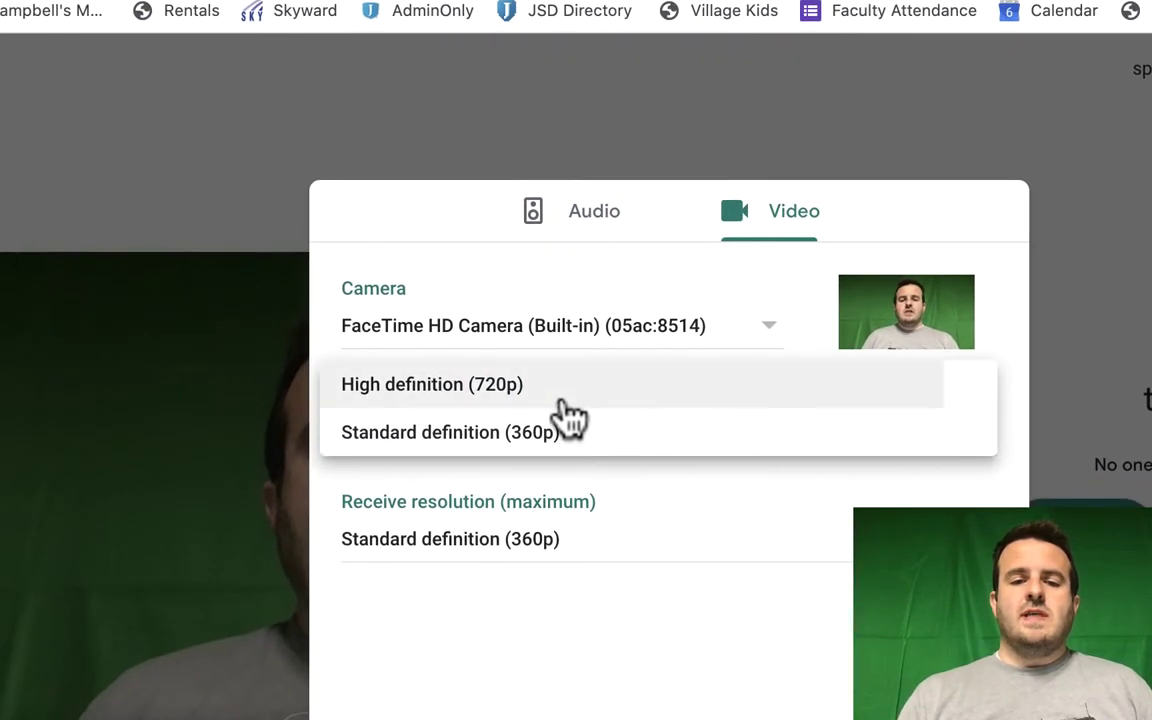
click(390, 495)
click(588, 525)
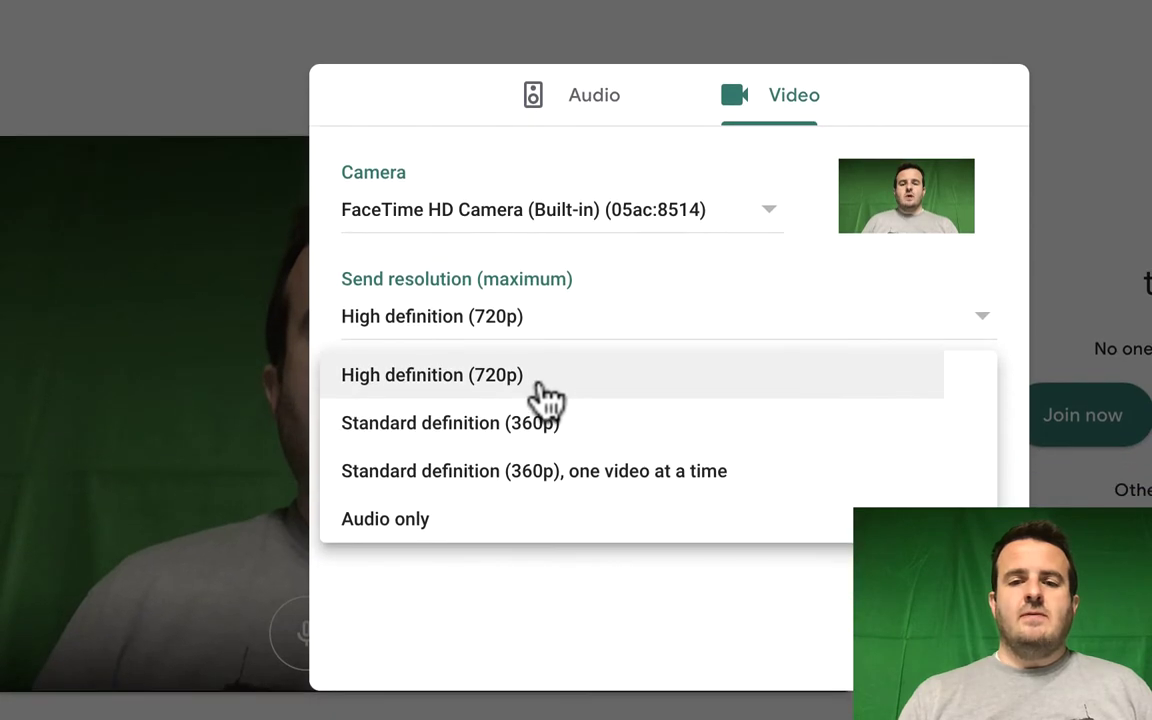
click(540, 478)
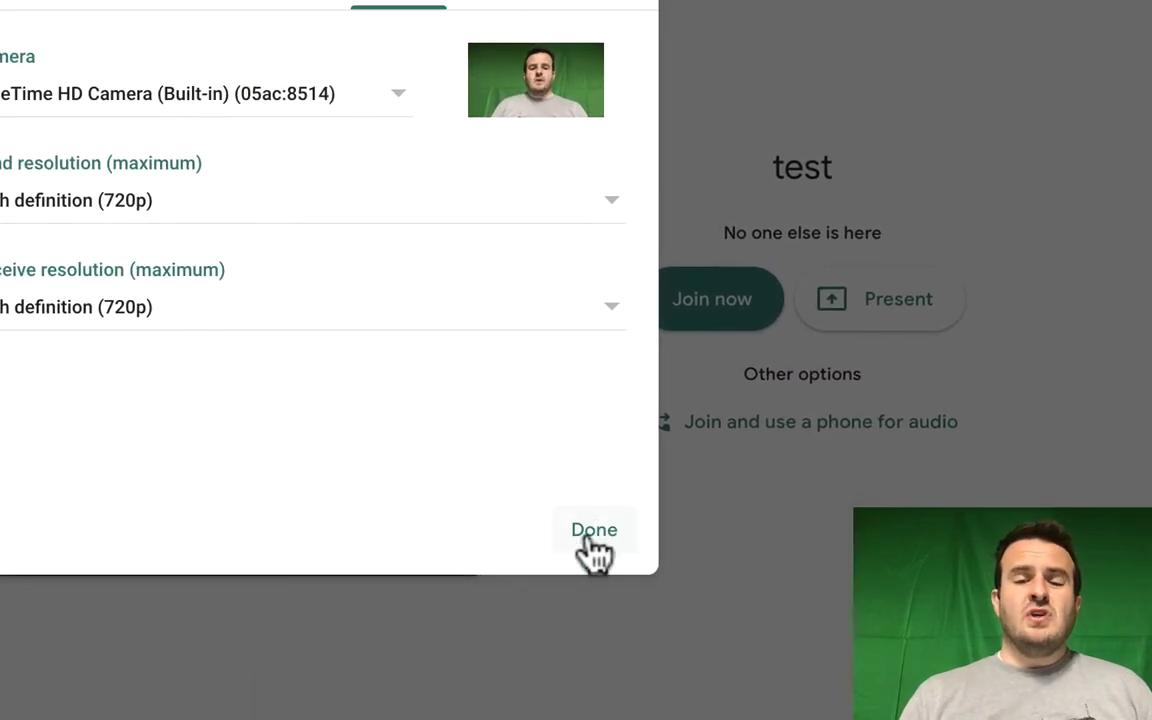
click(909, 628)
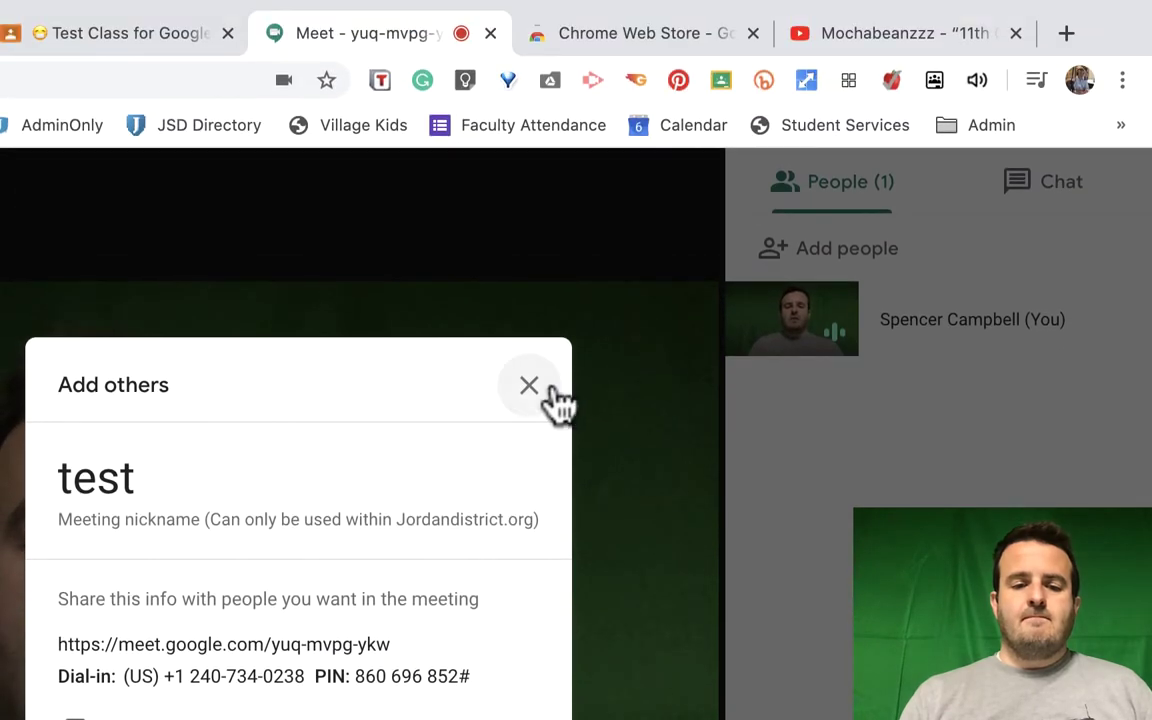
Dismiss the joining info and People panel, then view the meeting's details
click(520, 397)
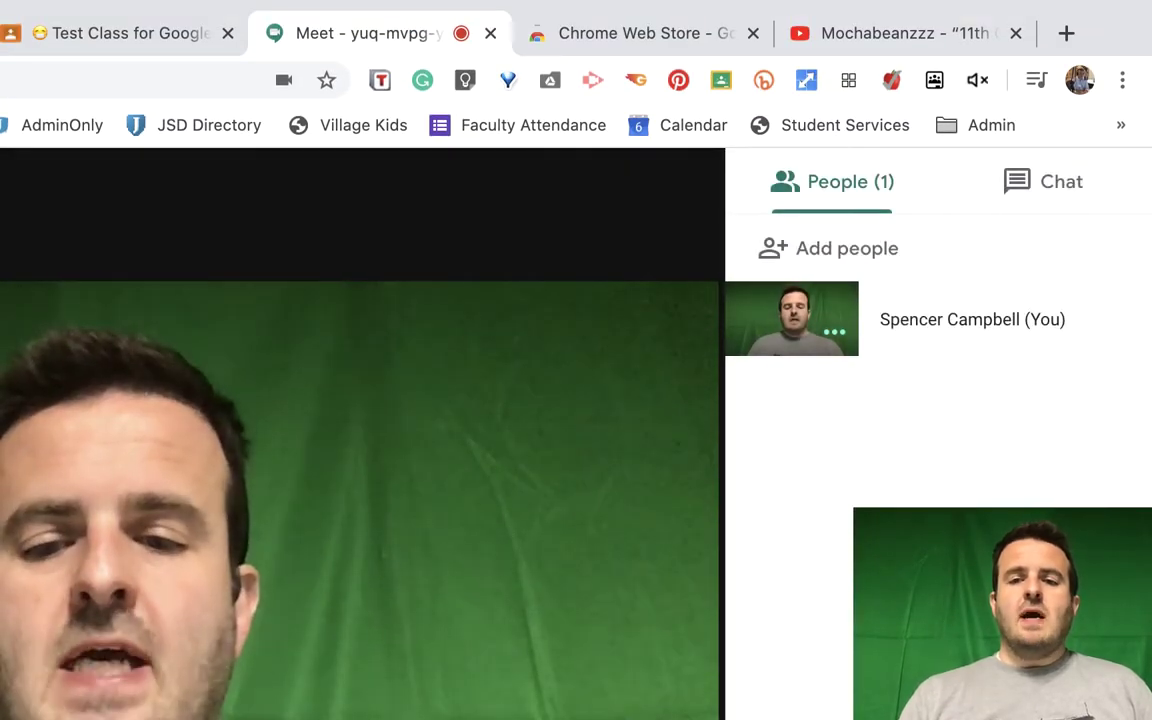
click(575, 252)
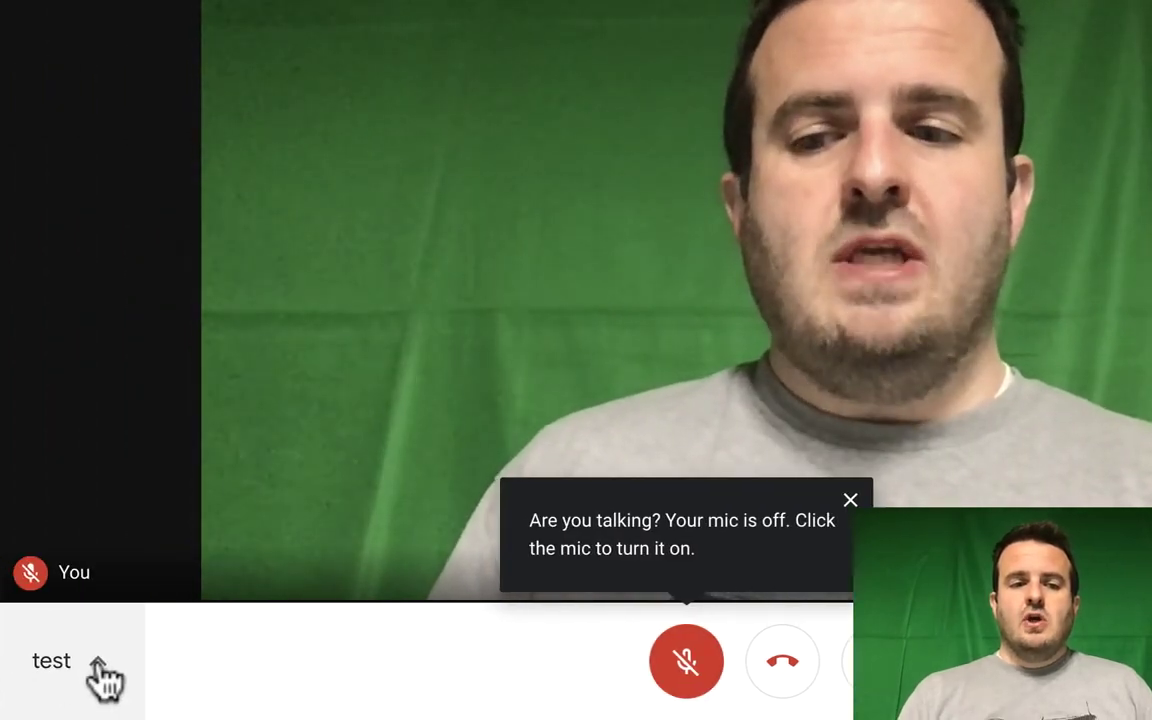
click(97, 663)
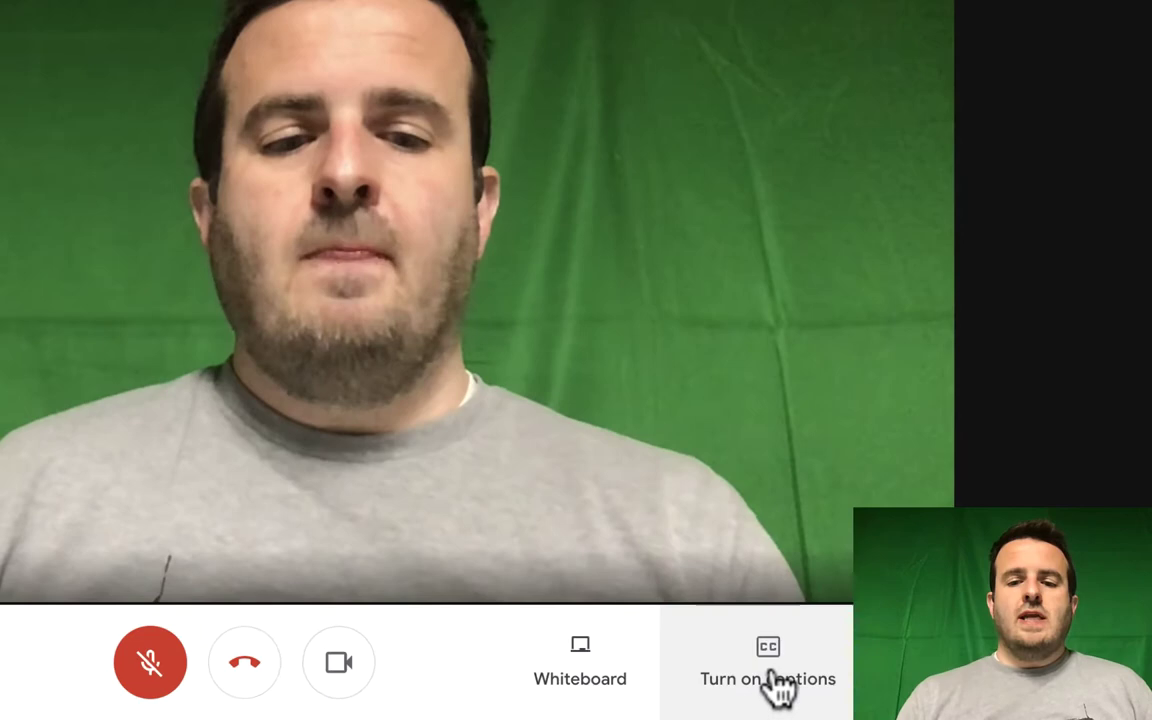
Turn live captions on and back off, then list the Present now options
click(766, 688)
click(766, 688)
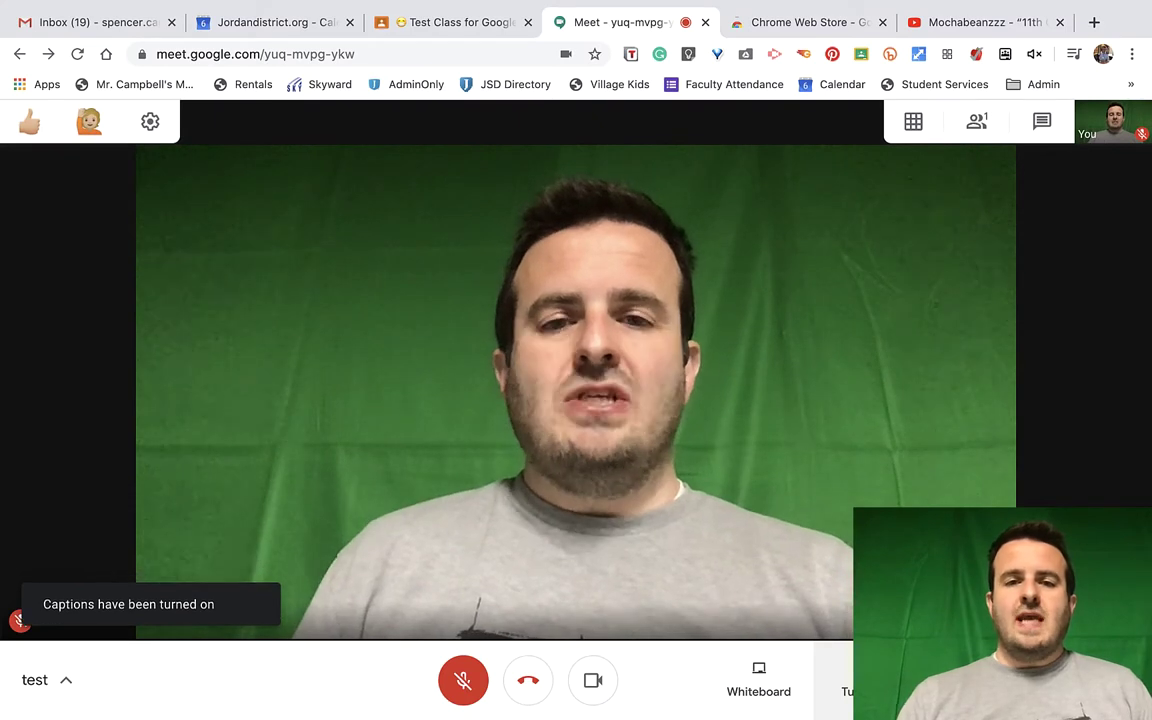
key(c)
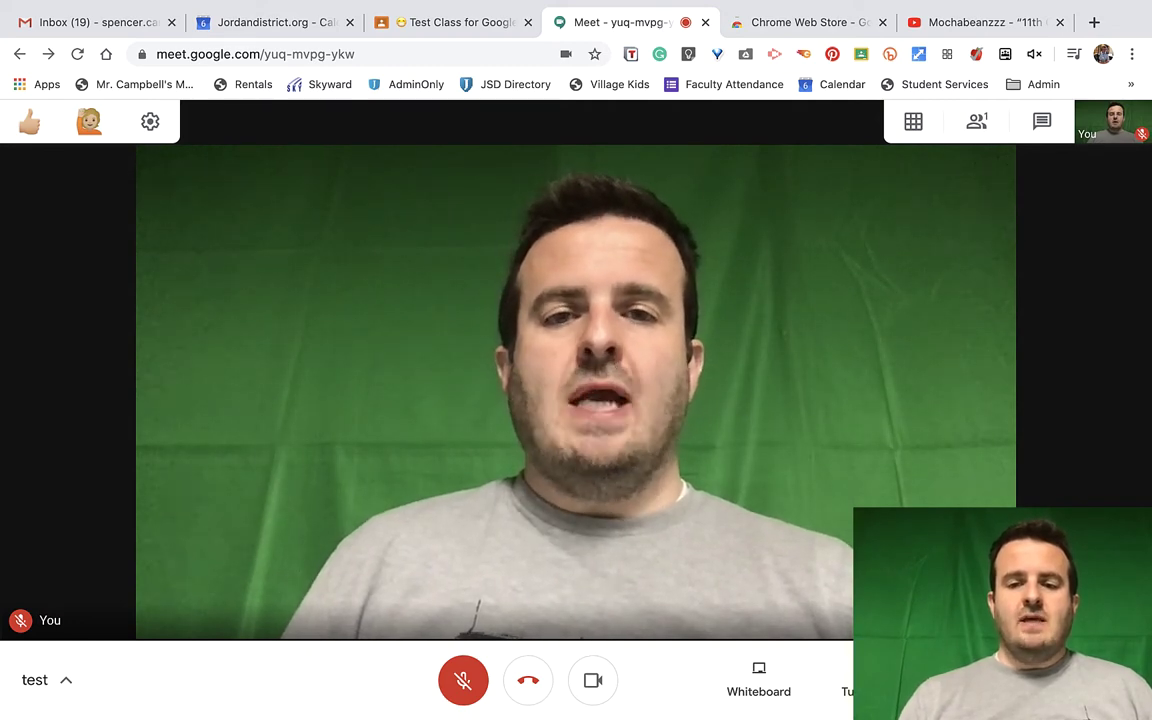
click(1017, 680)
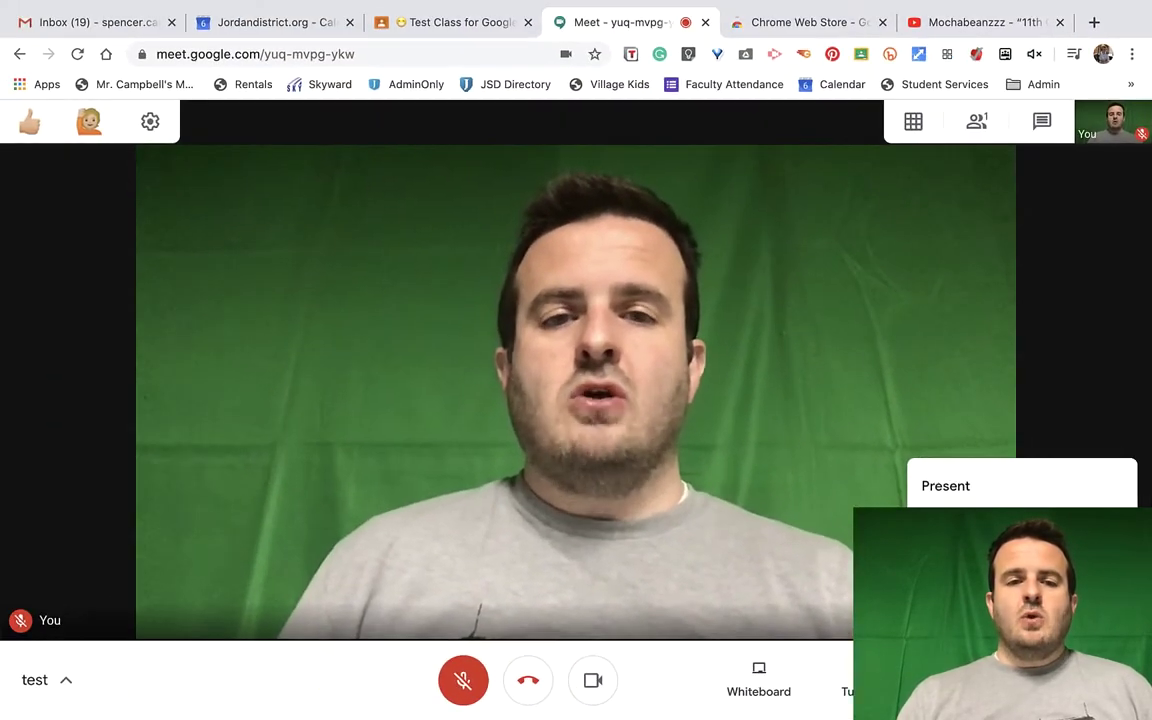
Present the YouTube '11th Chapel' Chrome tab to everyone in the call
click(980, 610)
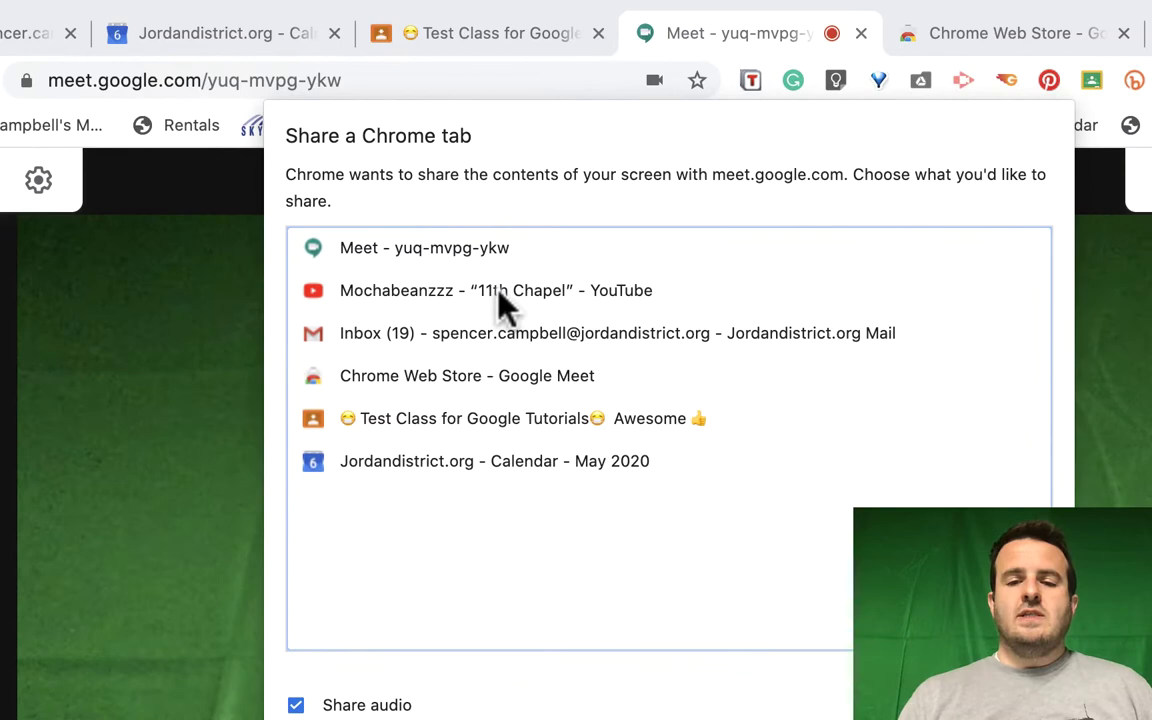
click(414, 135)
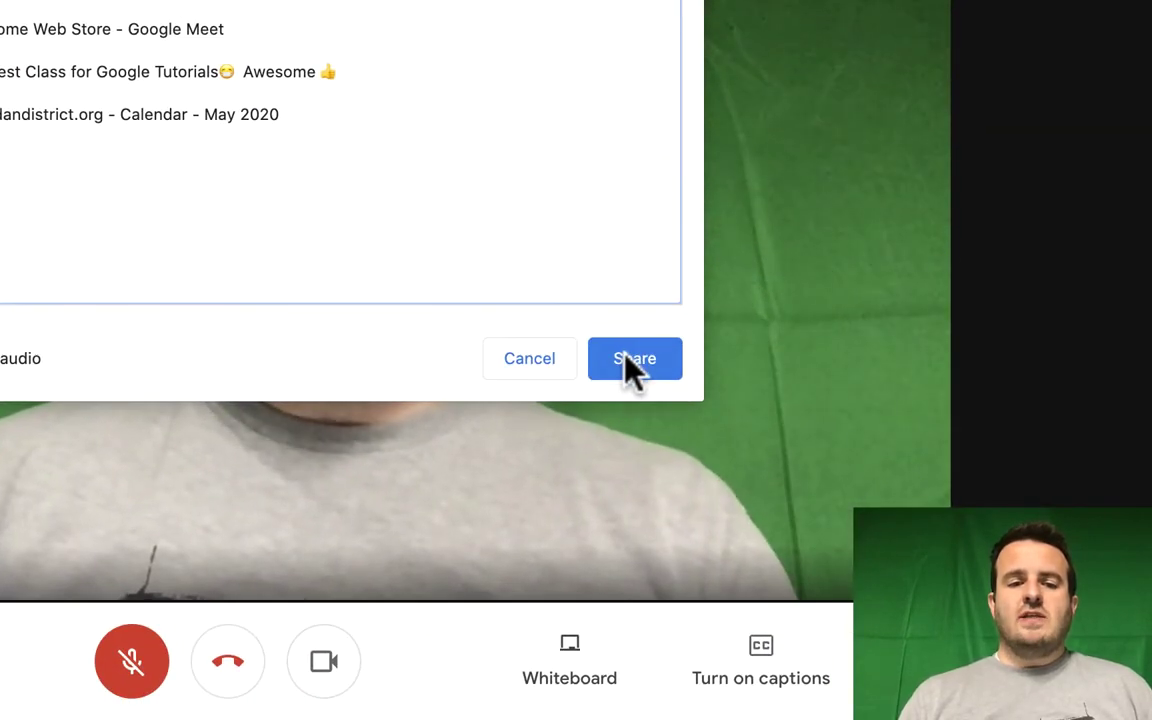
click(1000, 705)
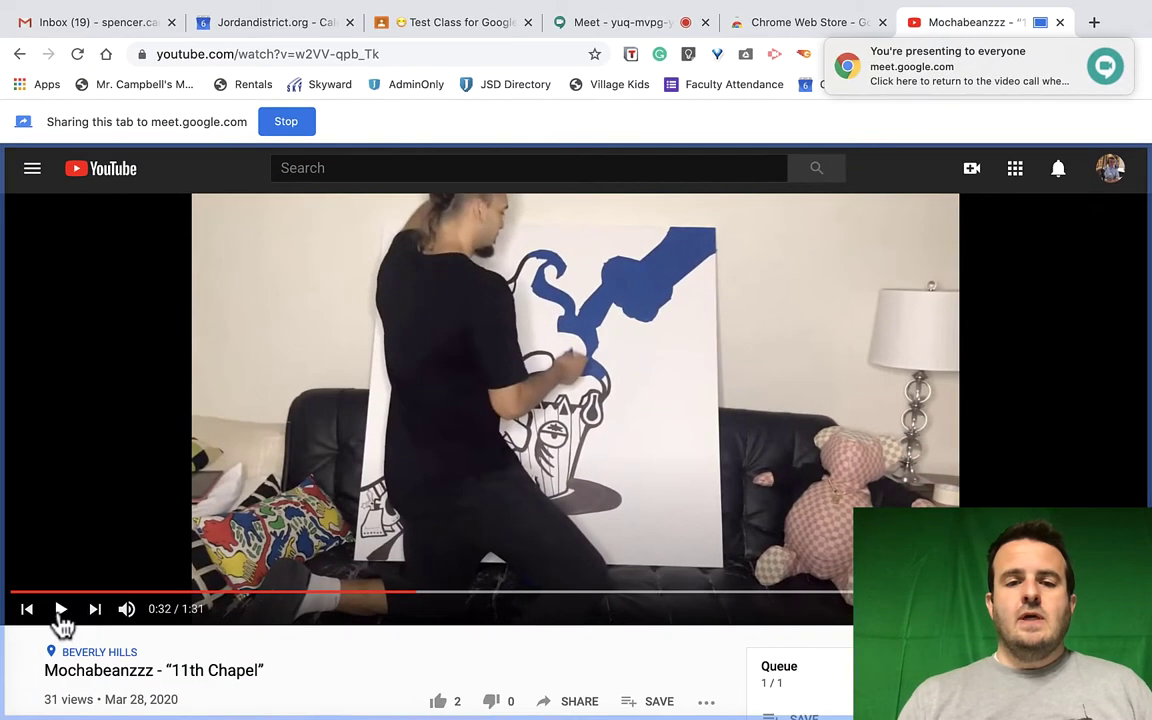
Play the shared '11th Chapel' YouTube video
click(60, 610)
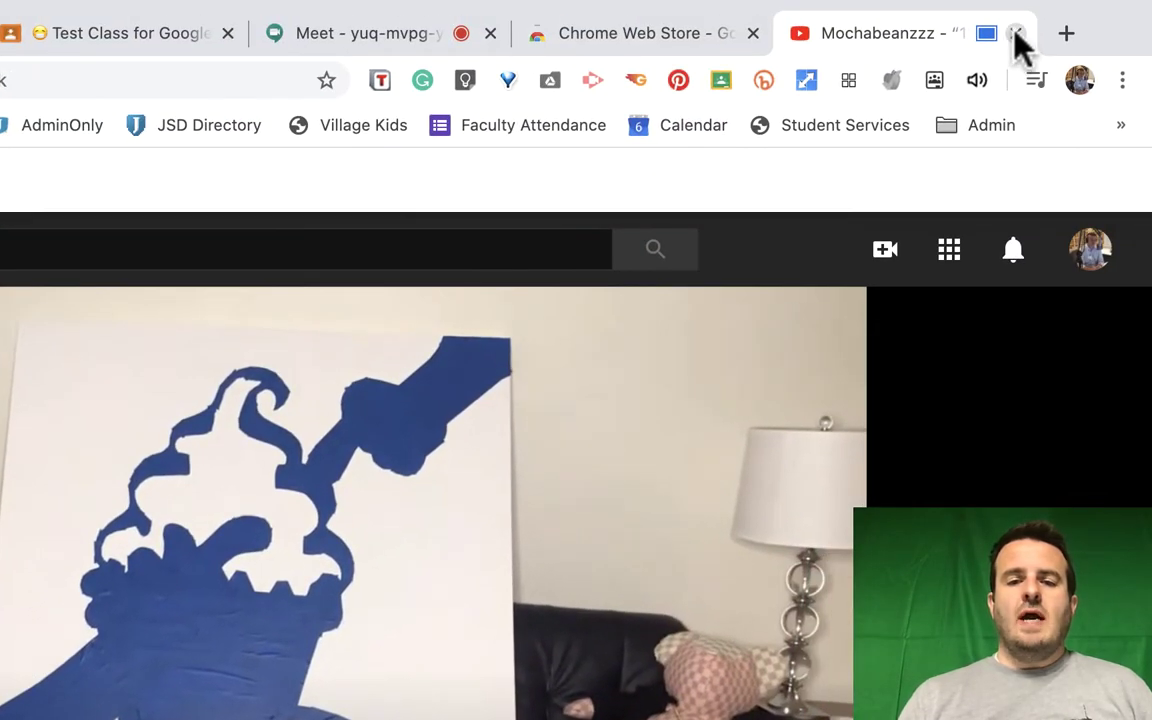
Close the YouTube tab, return to the Meet call and open its options menu
click(1015, 33)
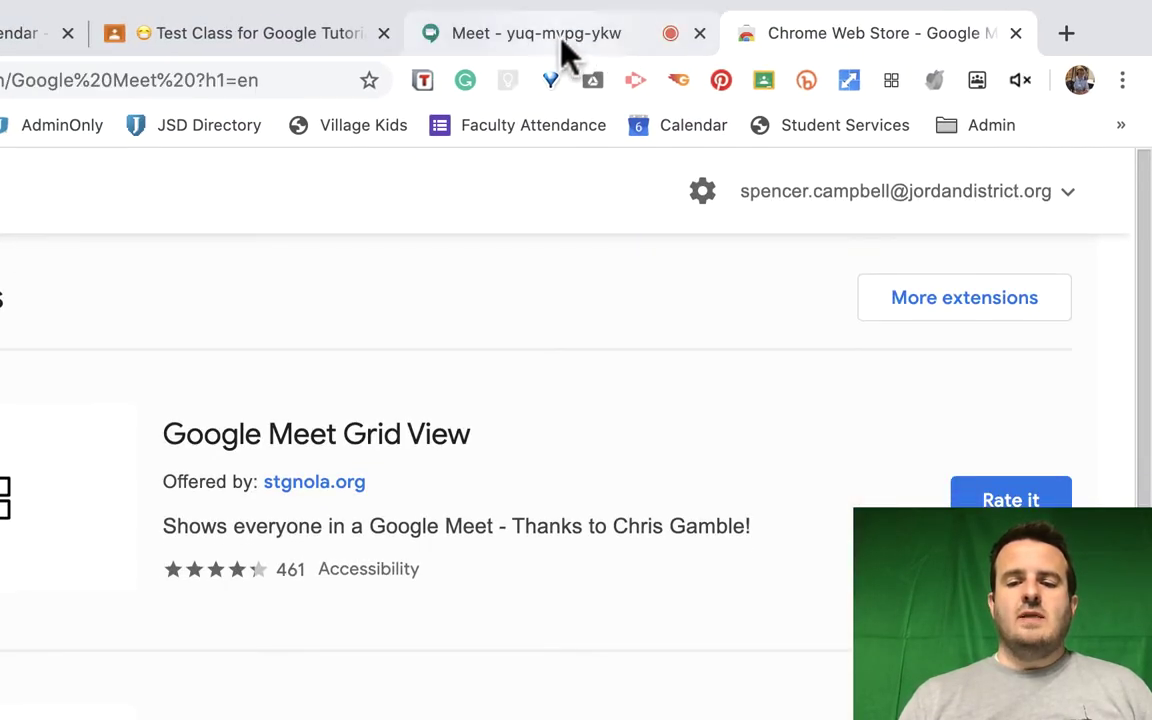
click(563, 38)
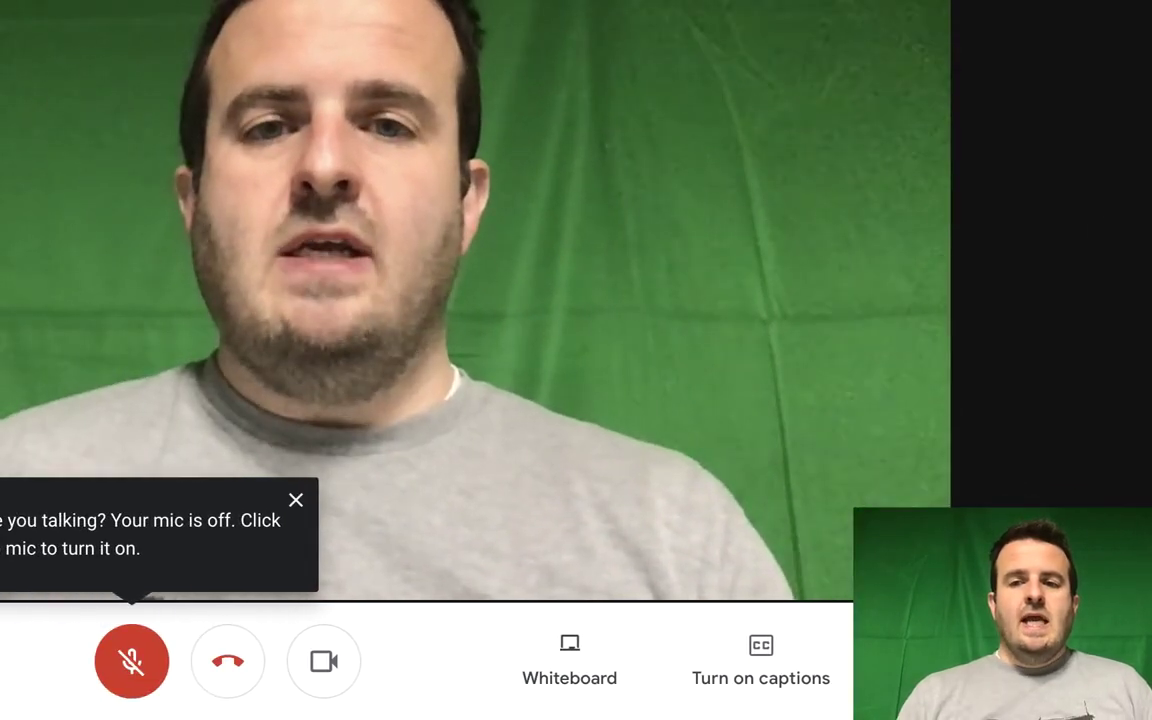
click(1100, 660)
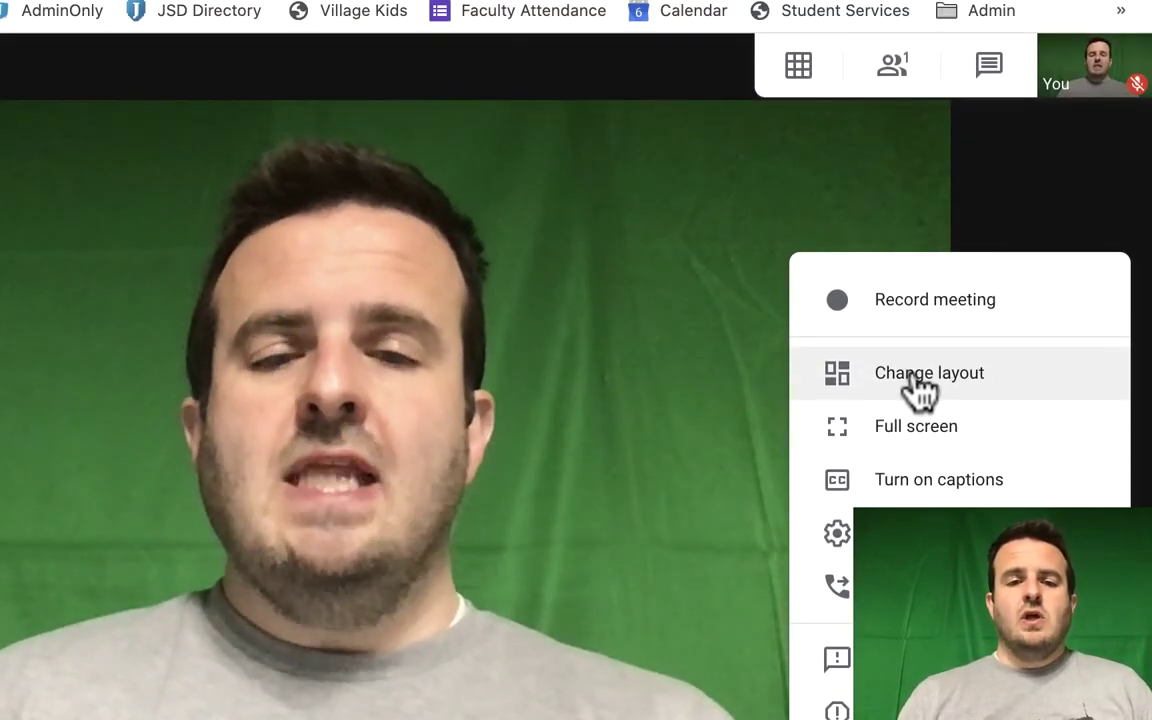
Review the Auto, Sidebar, Spotlight and Tiled layouts without changes, then show Grid View options
click(914, 380)
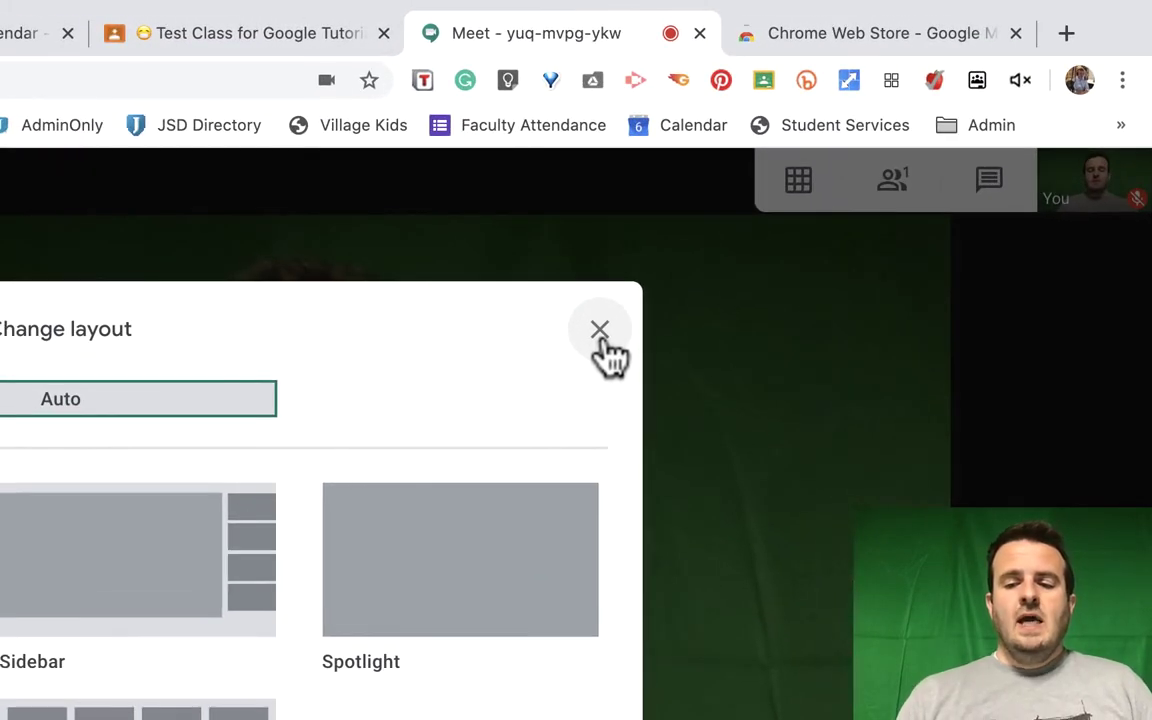
click(600, 333)
click(1100, 660)
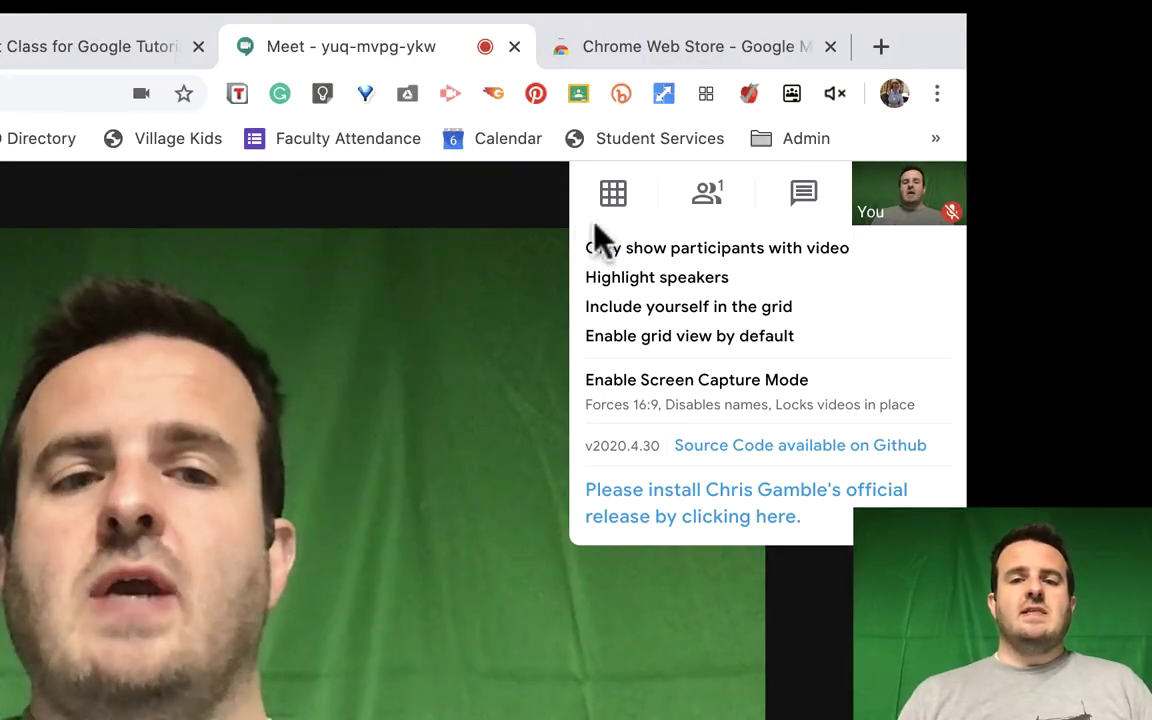
Show the one-participant People list, dismiss the extension popup, then switch the panel to Chat
mouse_move(630, 222)
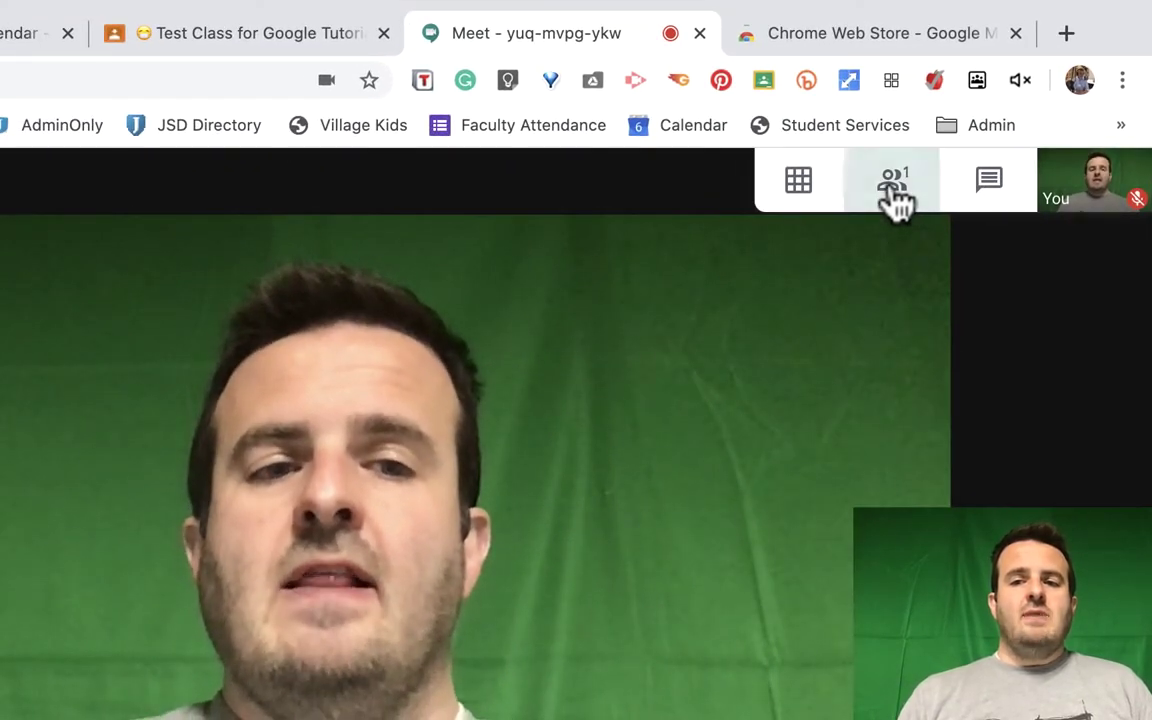
click(895, 190)
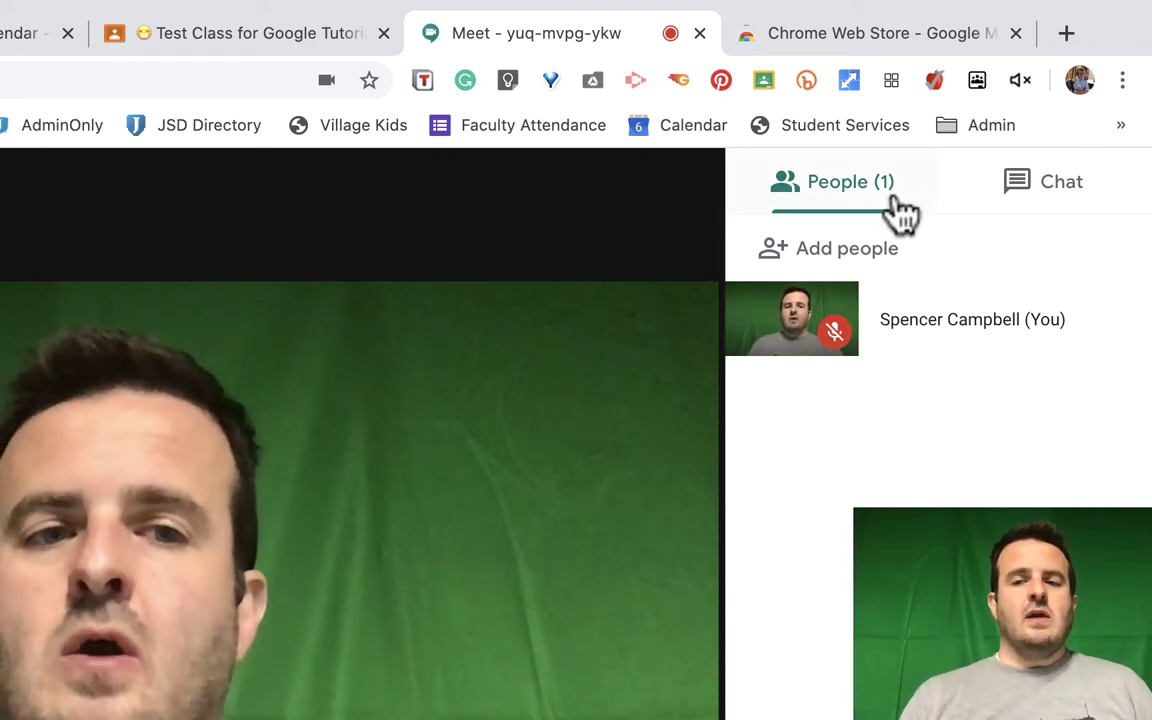
click(932, 82)
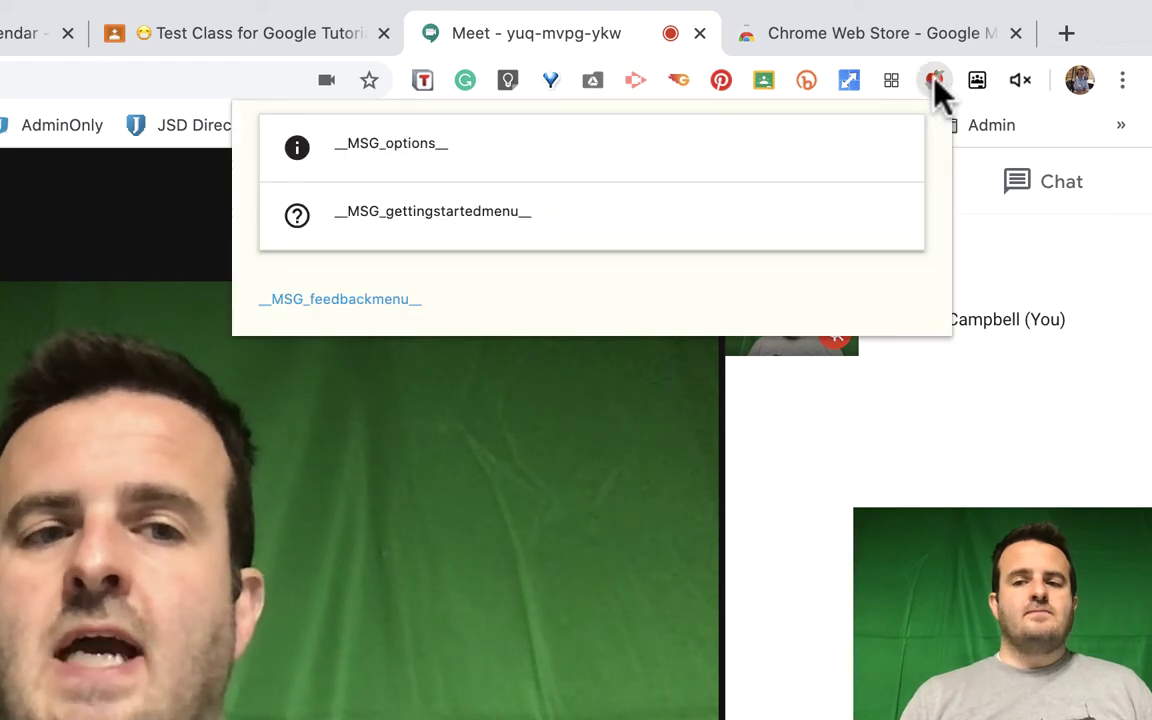
click(1015, 248)
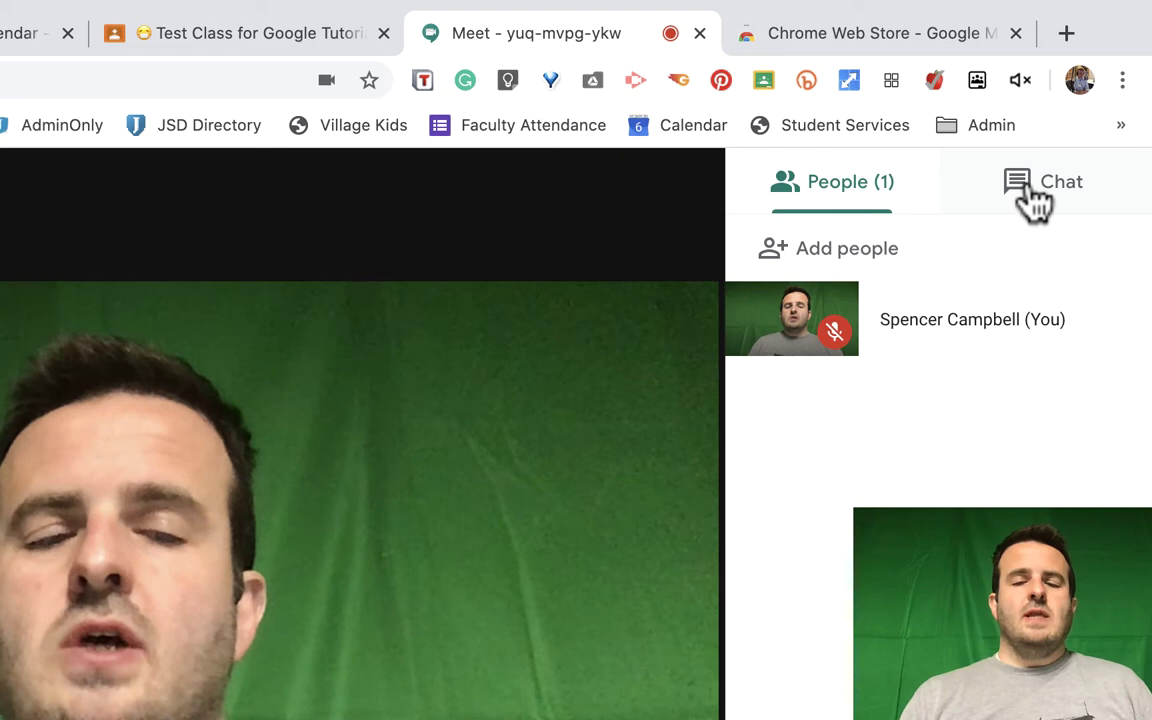
click(1030, 195)
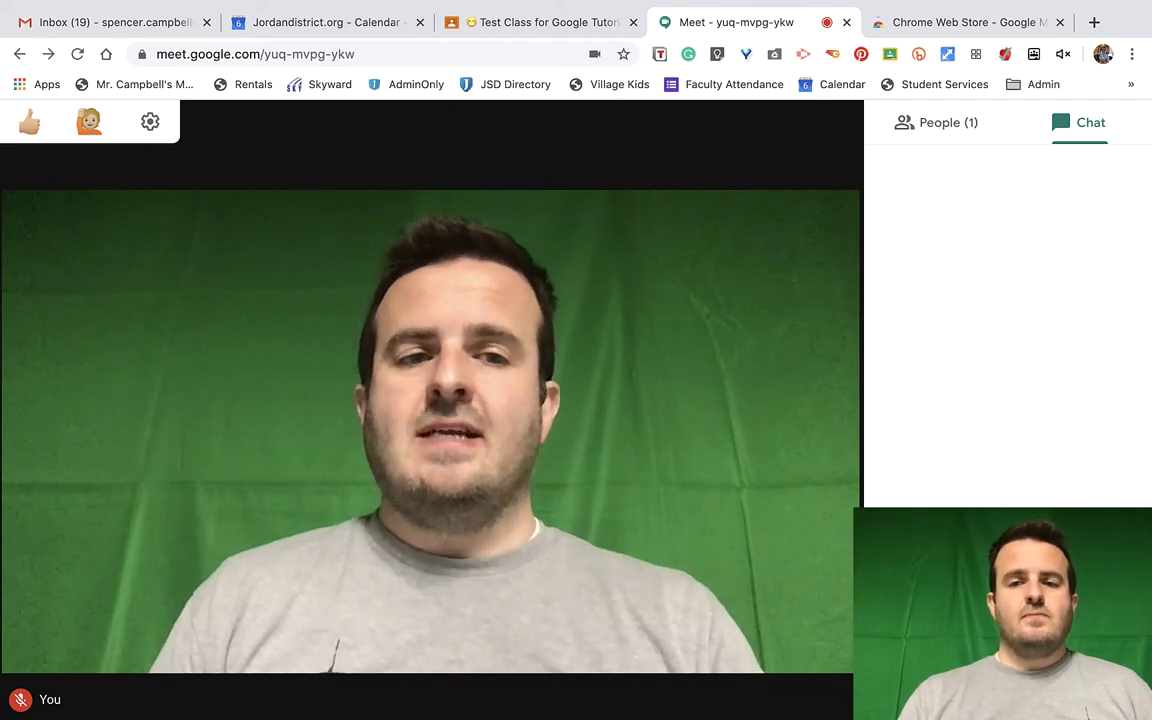
Close the side panel and send a thumbs-up reaction to the call
click(840, 163)
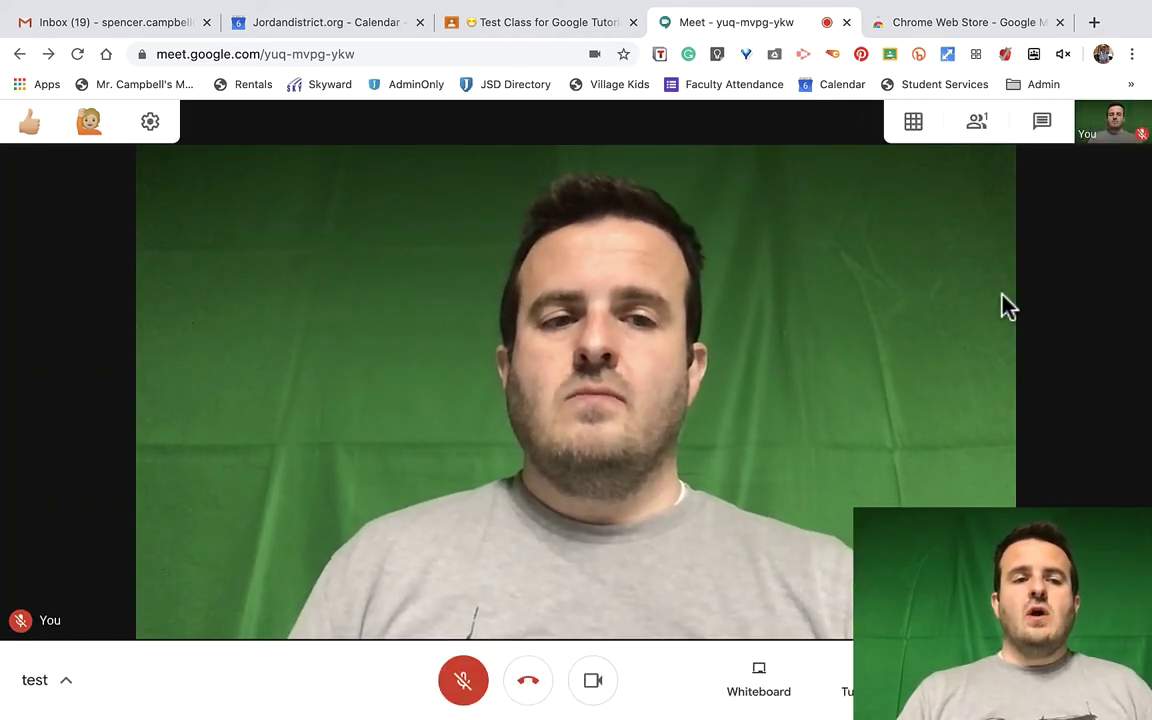
click(30, 121)
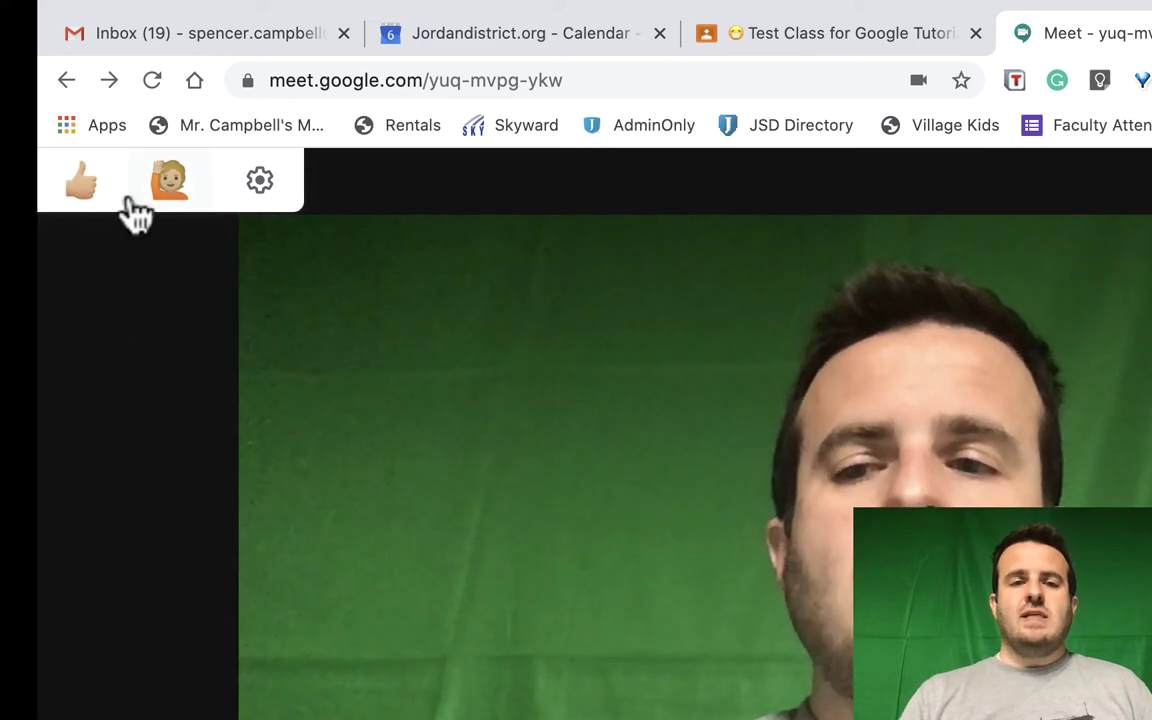
mouse_move(116, 200)
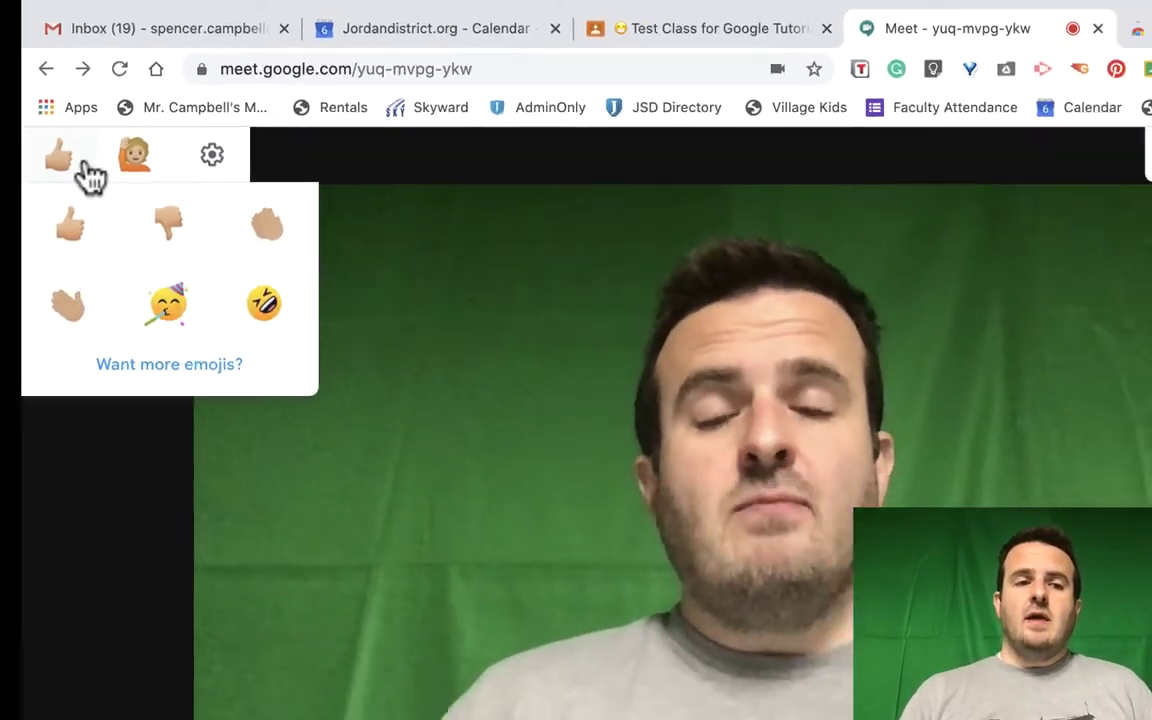
click(70, 218)
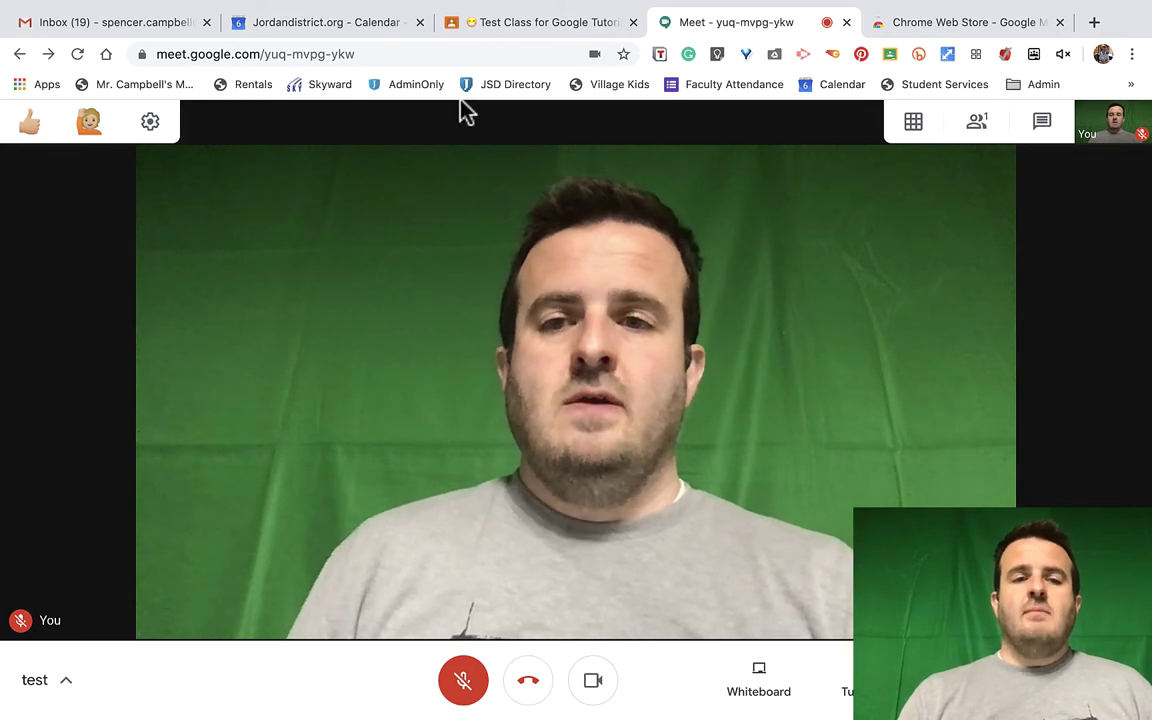
Add the suggested contact as a guest on the May 6 9pm event and attach a Google Meet link
click(328, 33)
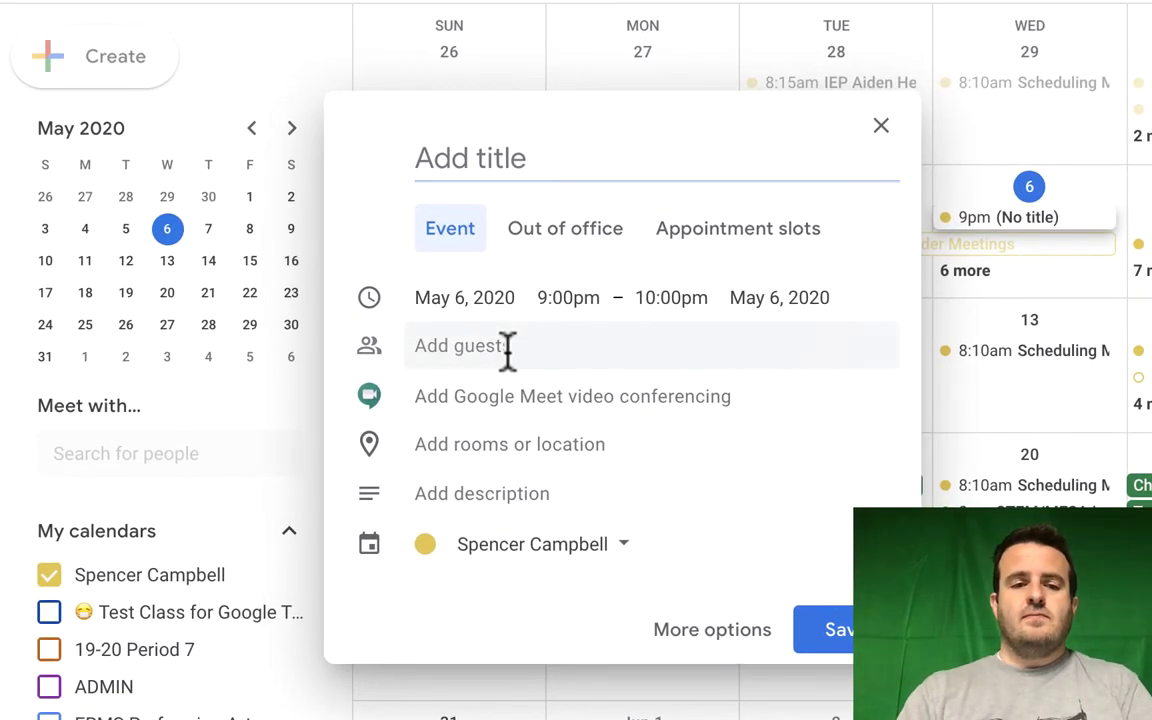
text(spencer)
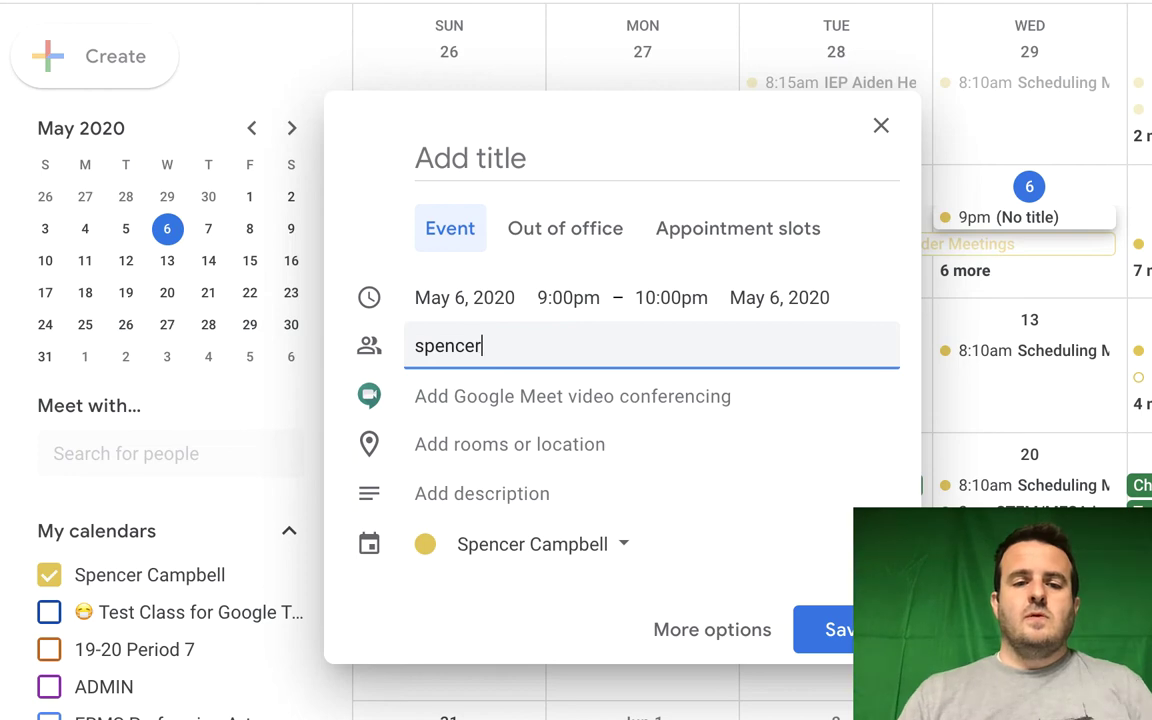
text(.ca)
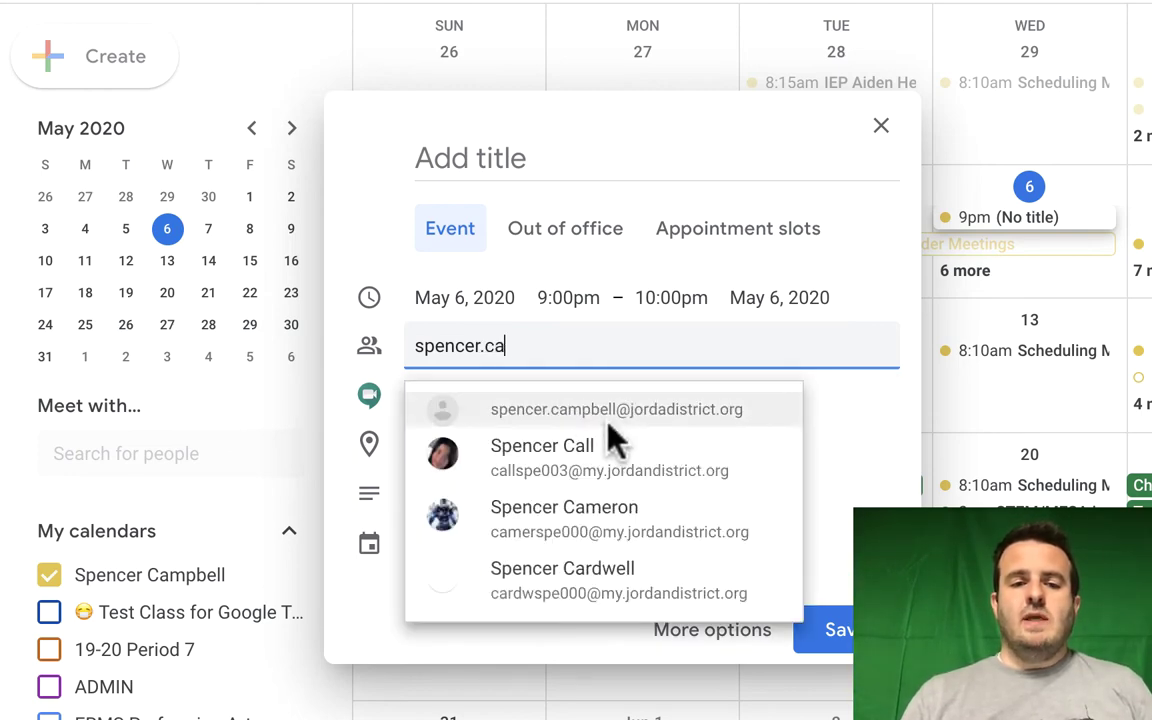
click(609, 420)
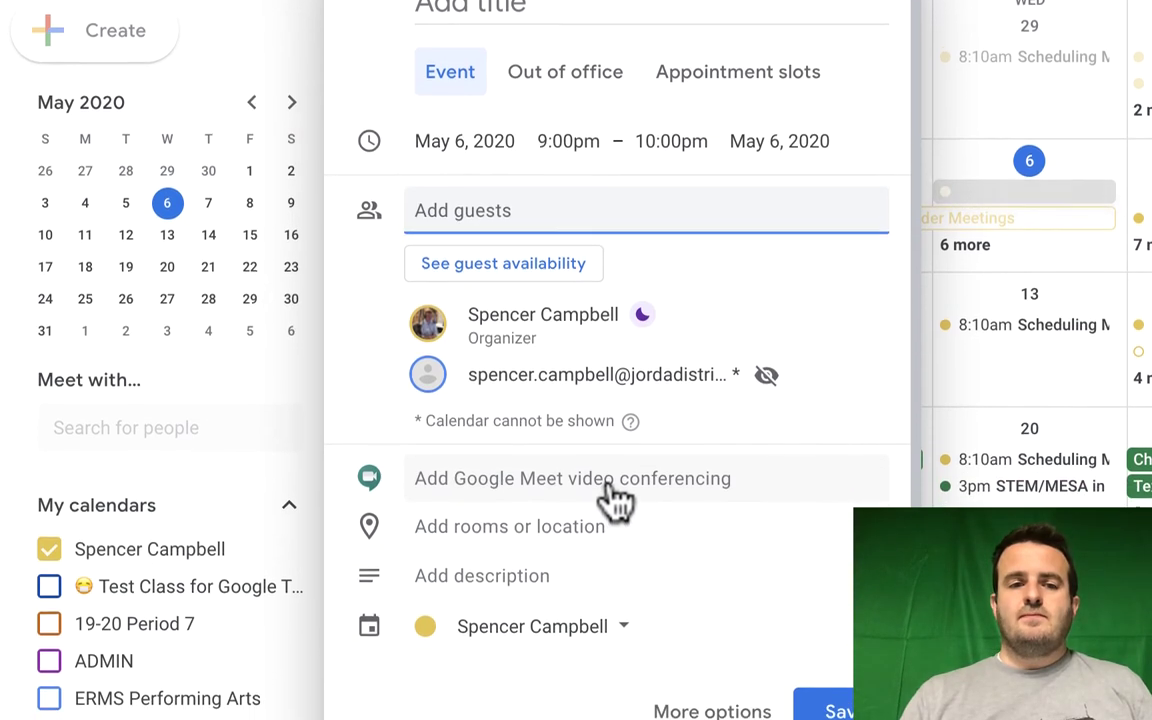
click(609, 395)
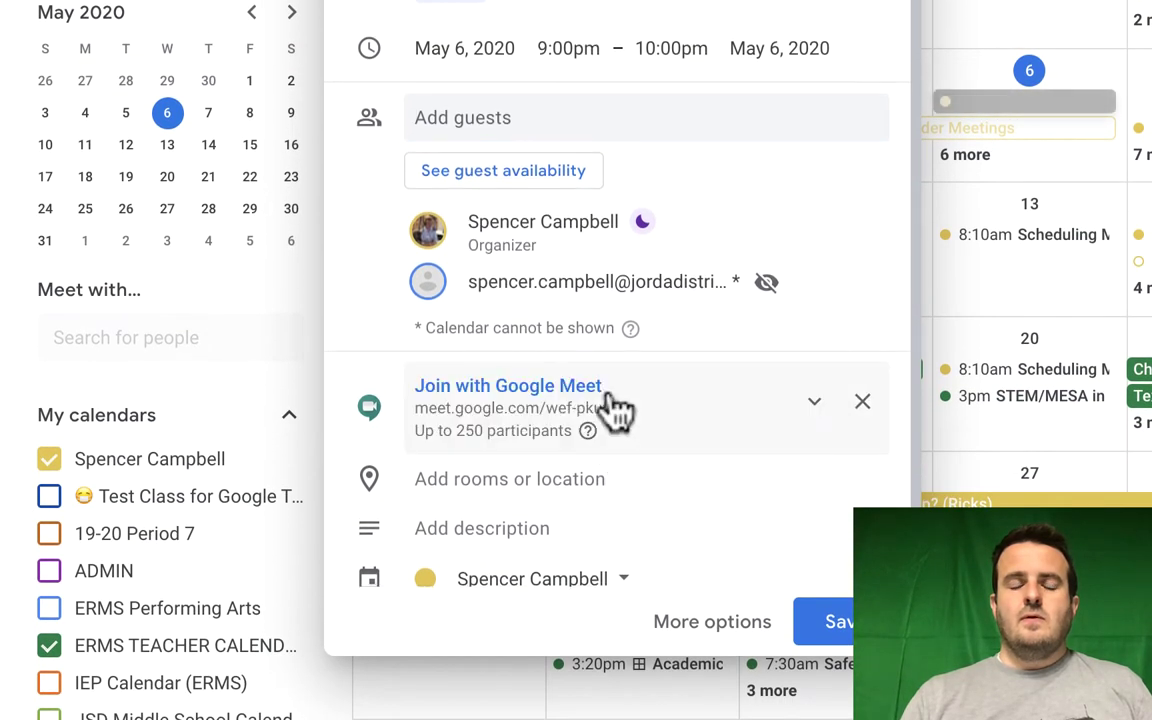
scroll(650, 440, down, 1)
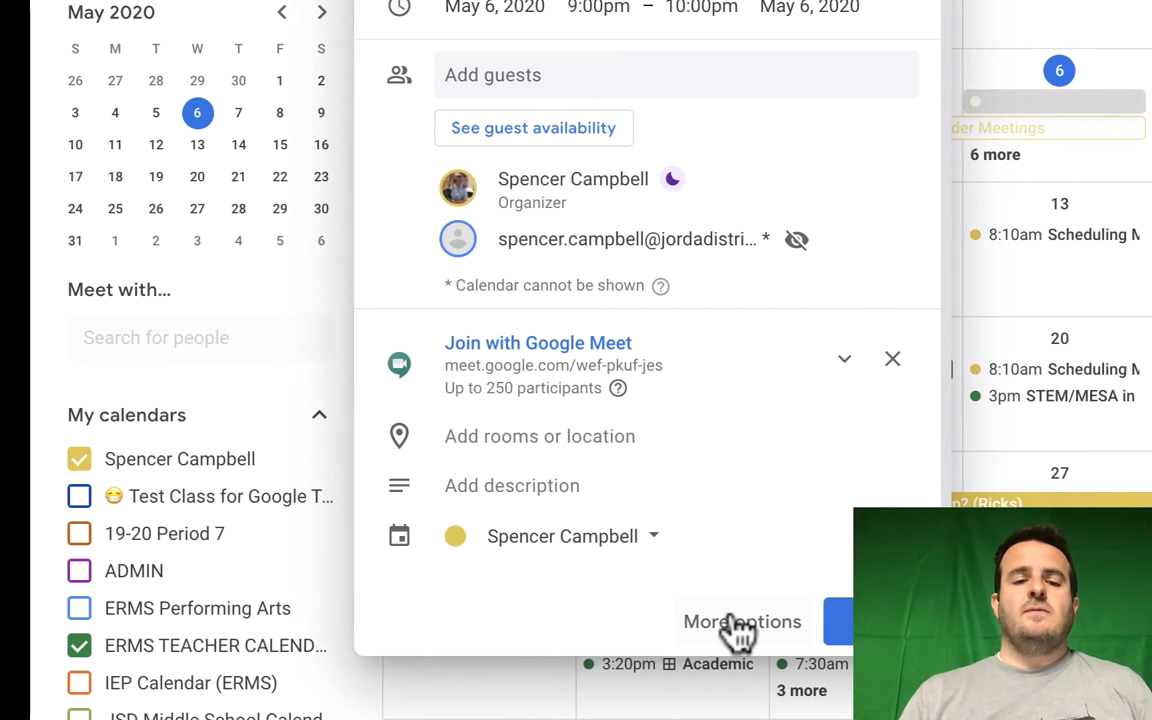
Open the event's full editor to review its Meet link, 10-minute reminders, guest and description
click(740, 624)
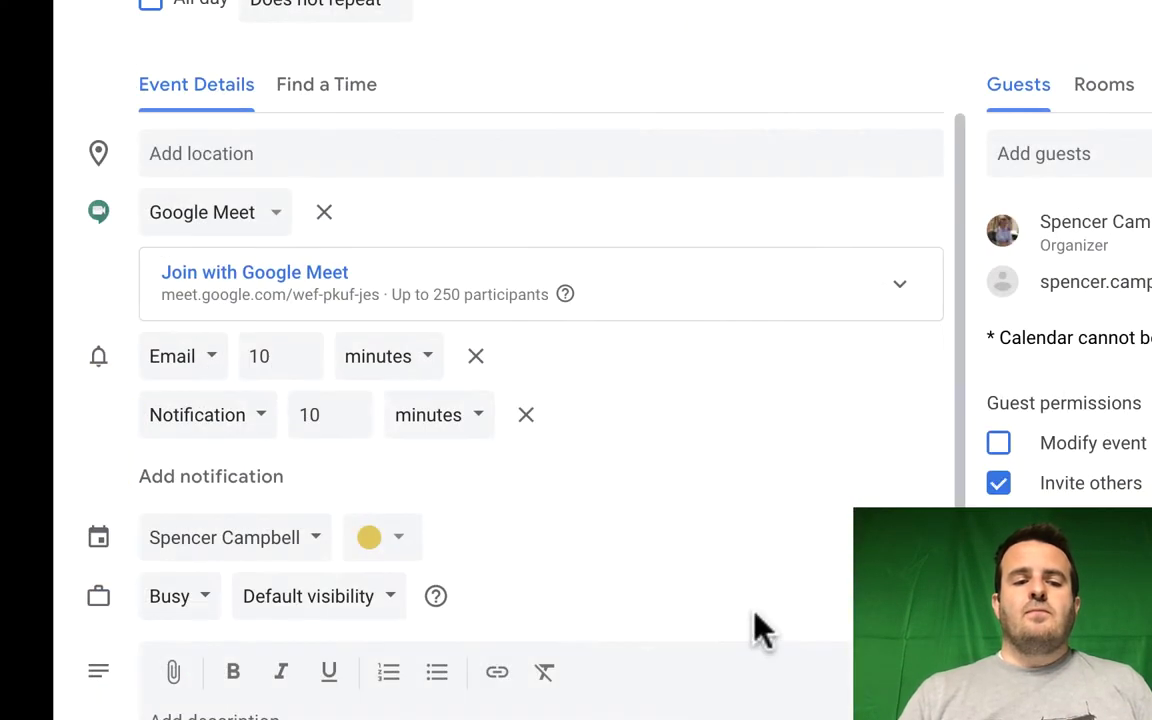
scroll(650, 365, down, 2)
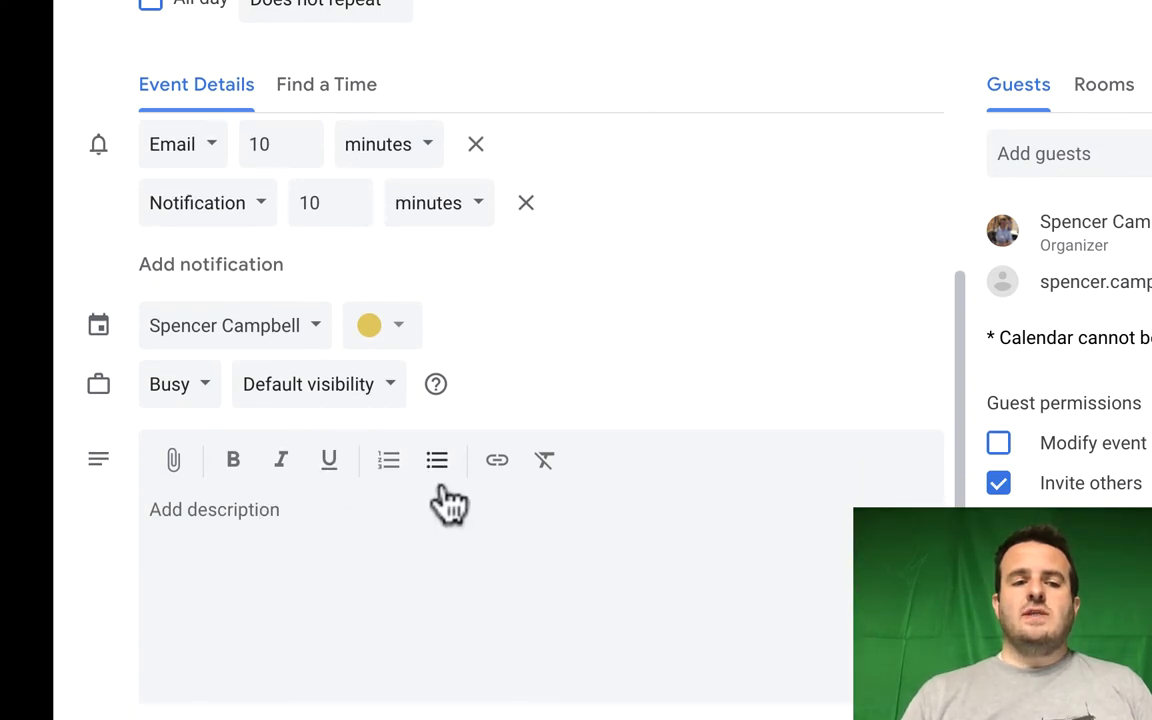
scroll(425, 495, up, 2)
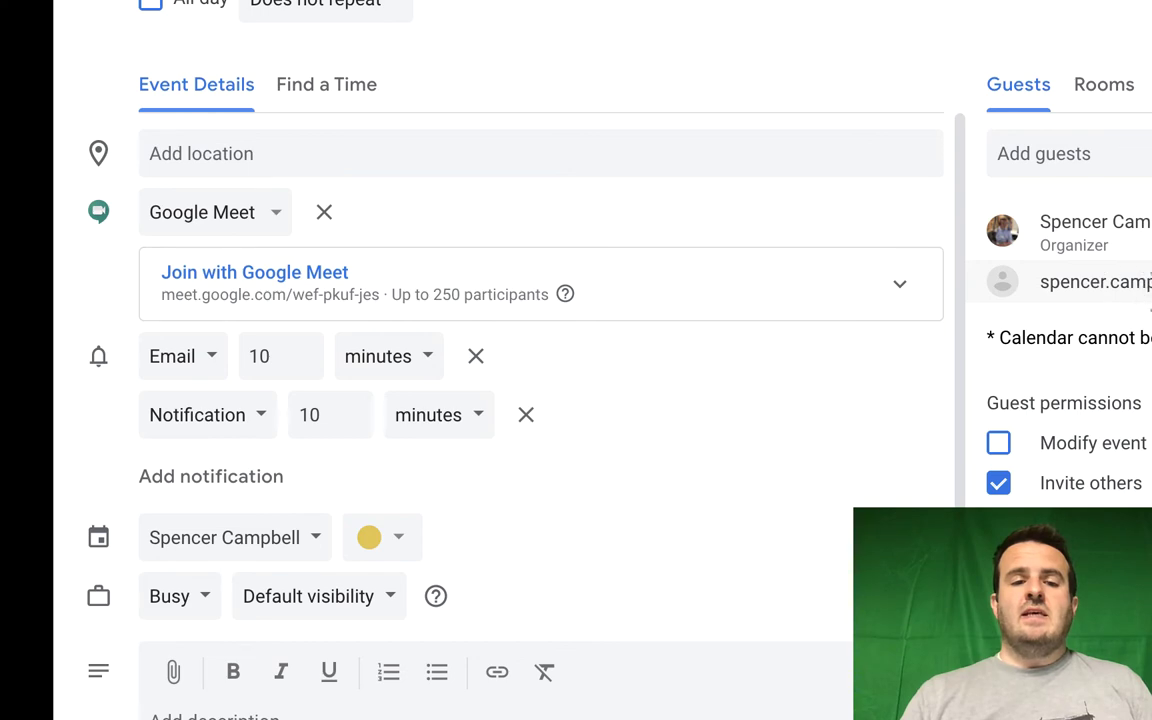
mouse_move(1148, 284)
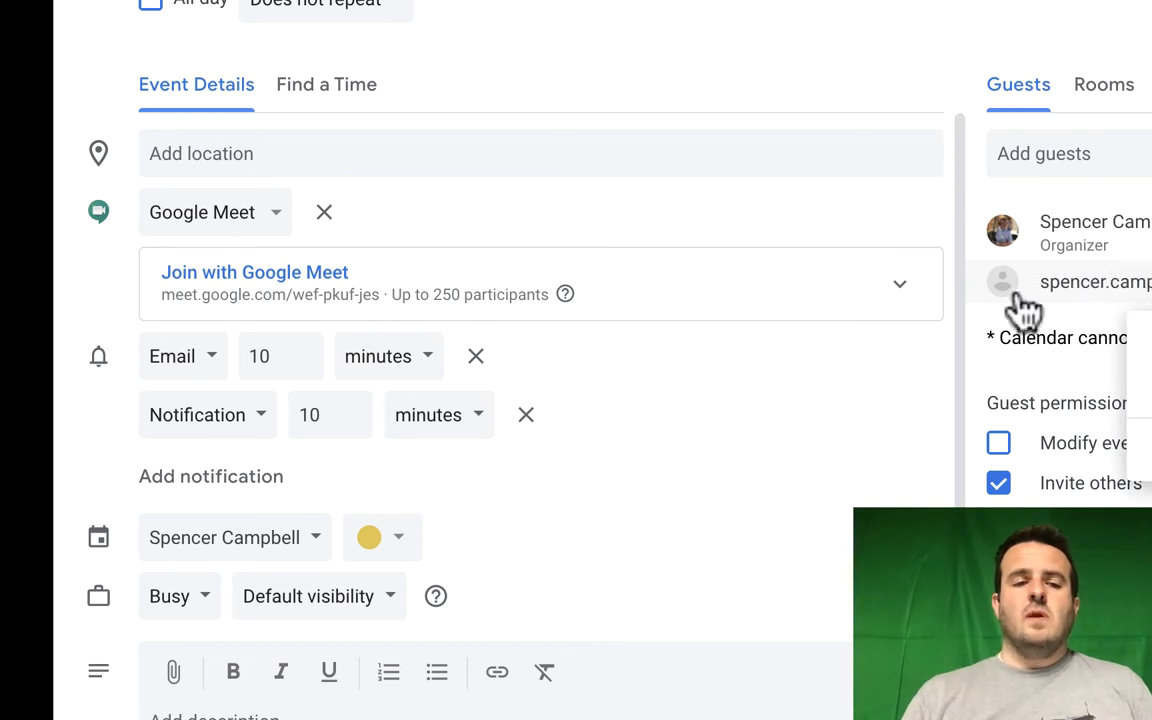
scroll(782, 342, down, 2)
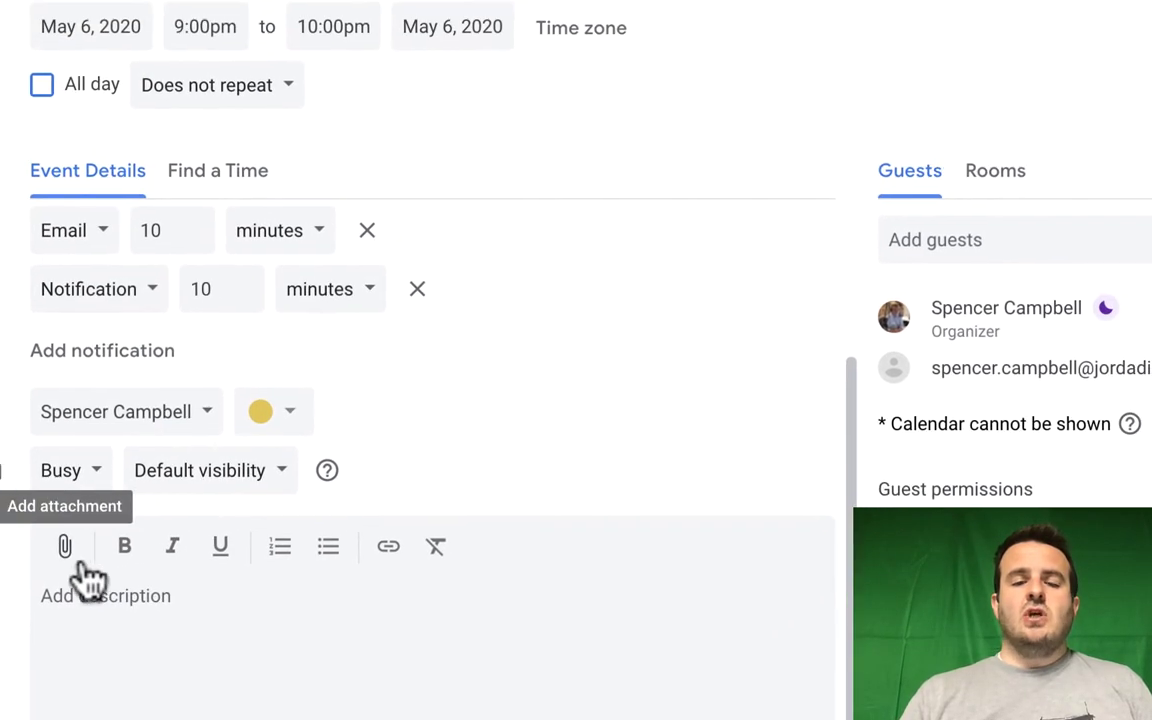
Attach the Meet Attendance spreadsheet from Drive to the event's description
click(64, 548)
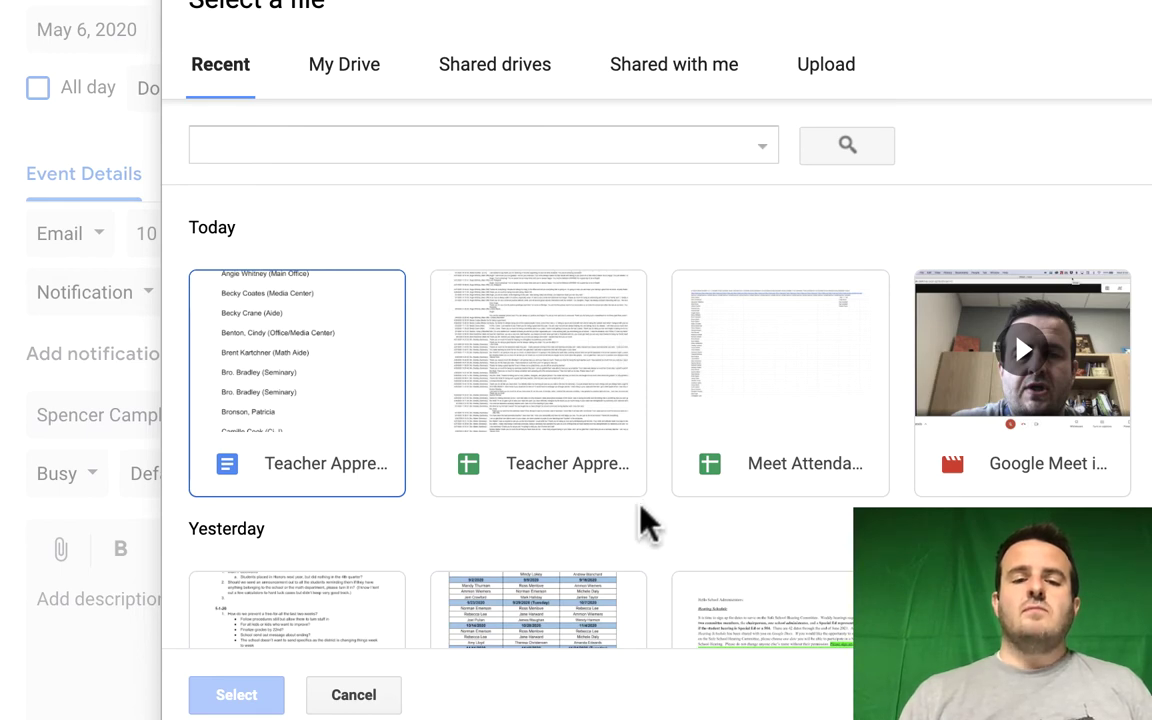
click(765, 409)
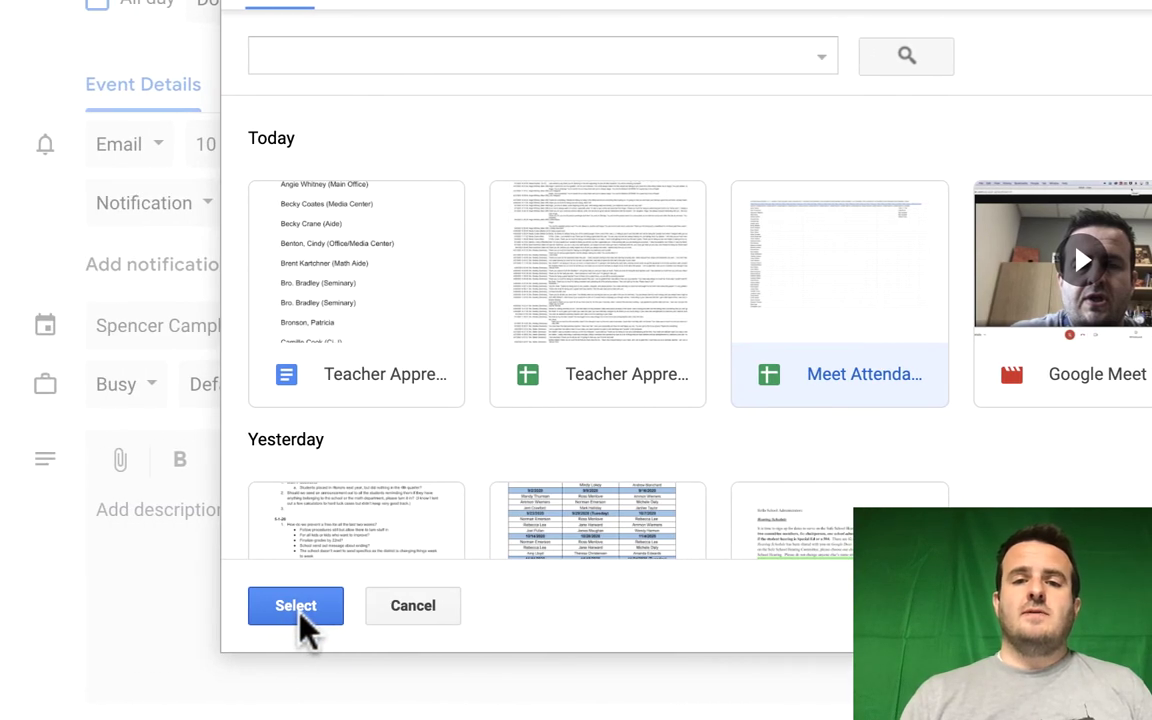
click(303, 612)
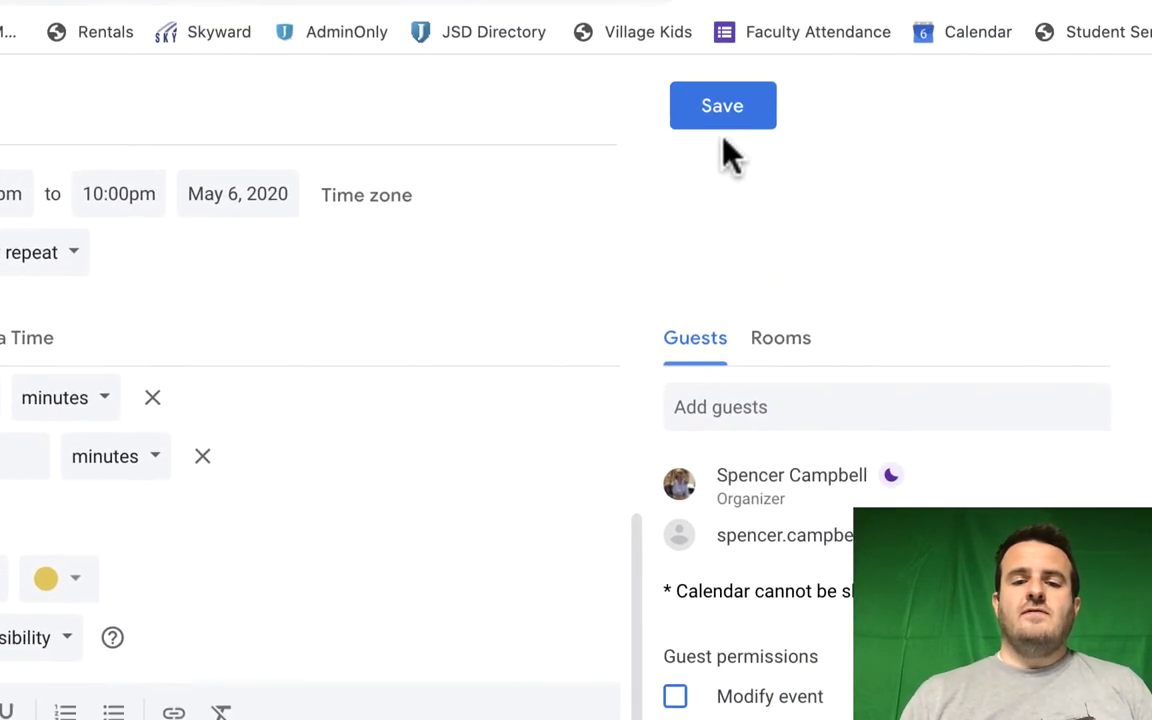
Save the May 6 event, send invitation emails, and share the attached file with the external guest
click(1010, 0)
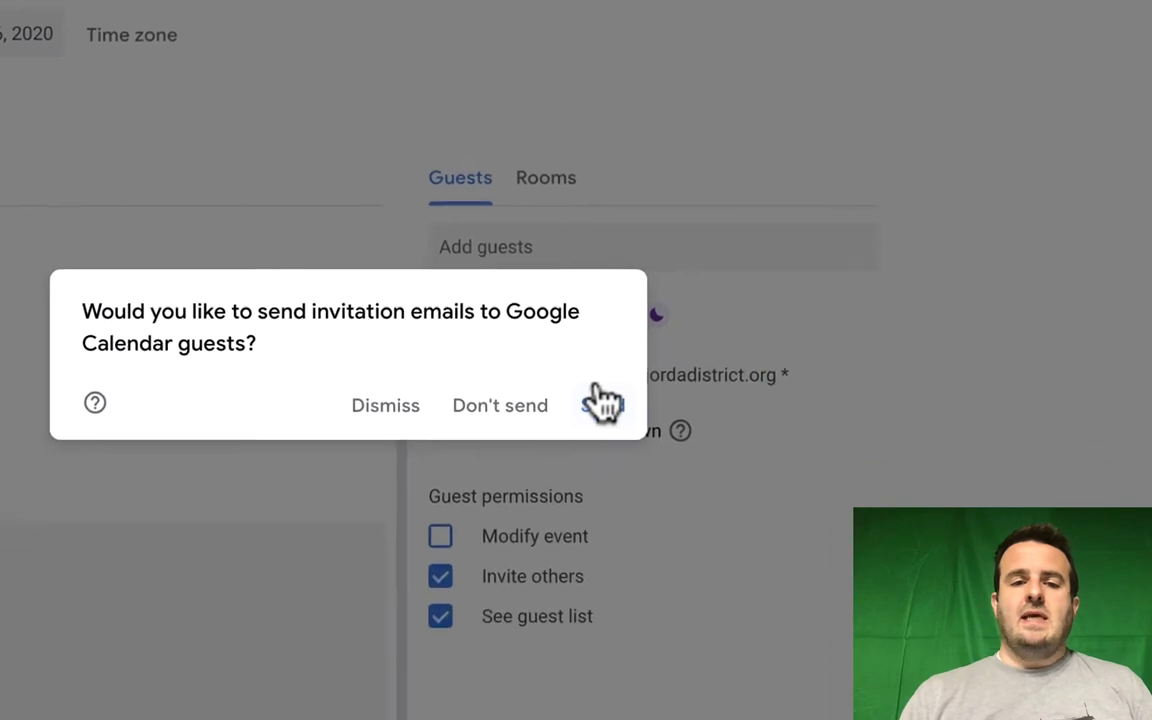
click(551, 318)
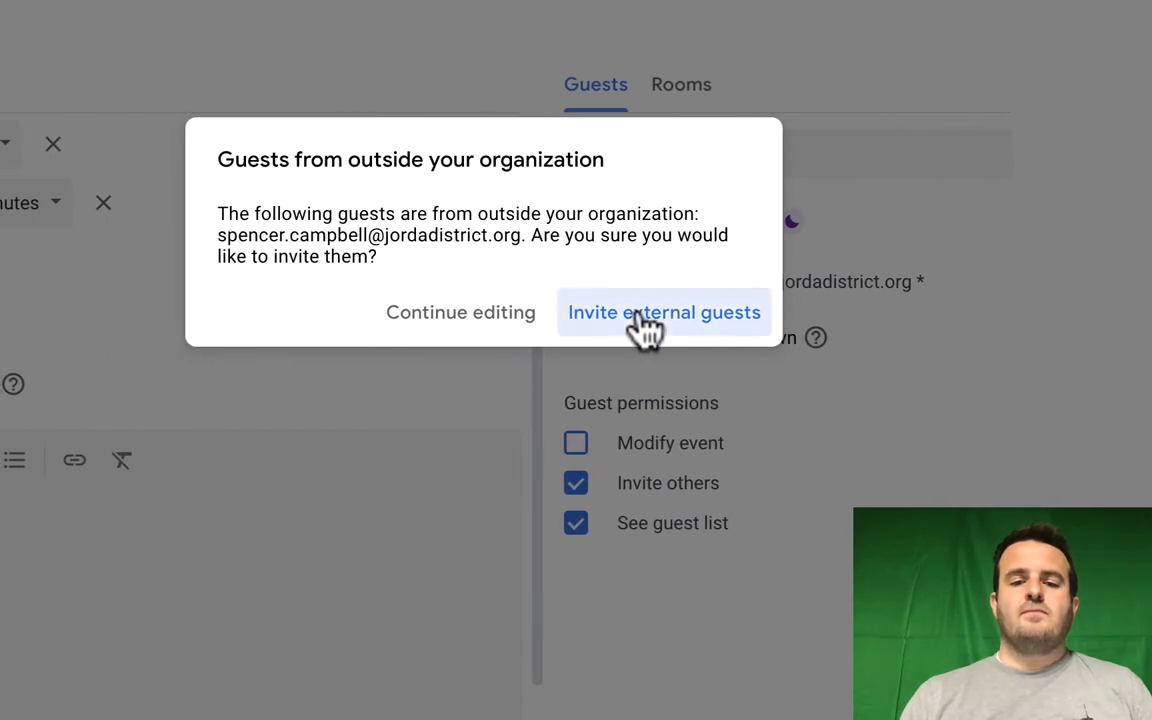
click(645, 318)
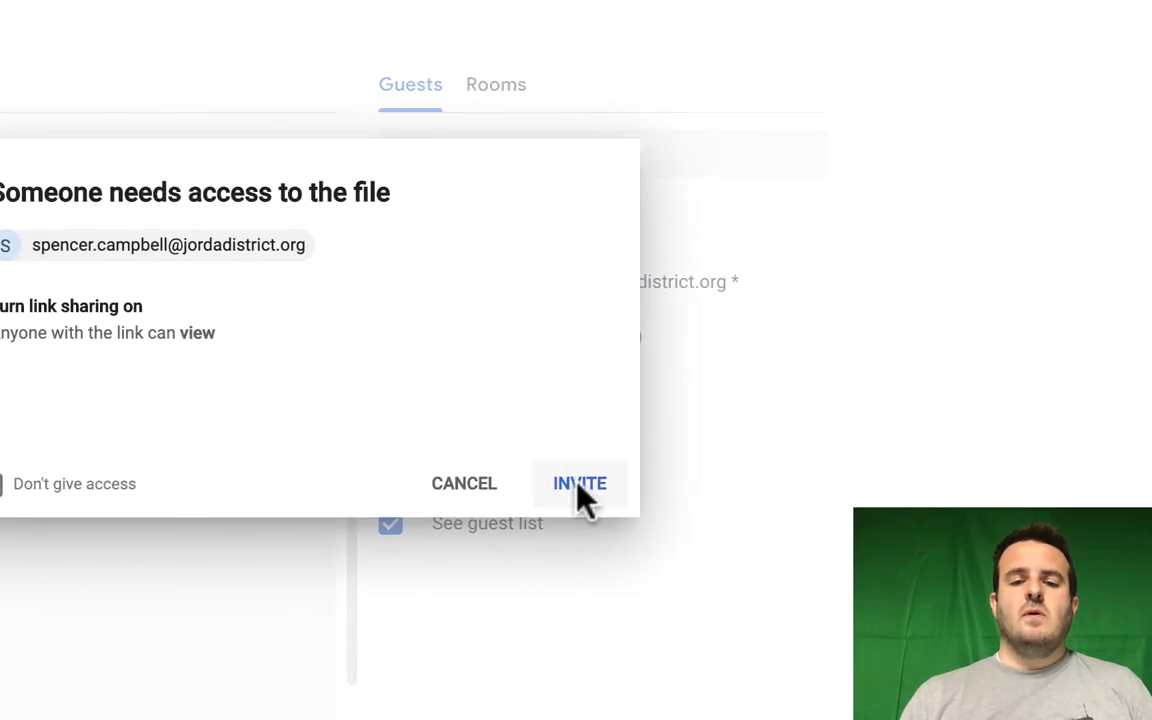
click(580, 485)
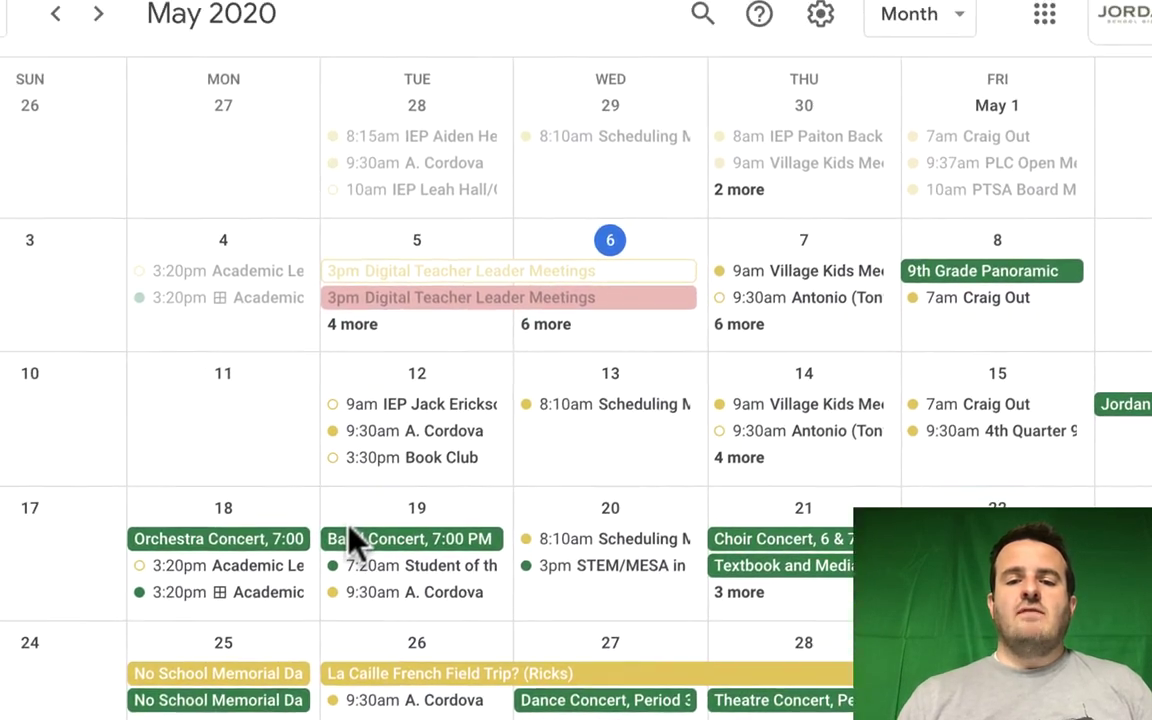
Open the untitled 9pm May 6 event from '6 more' and launch its Google Meet call
click(530, 322)
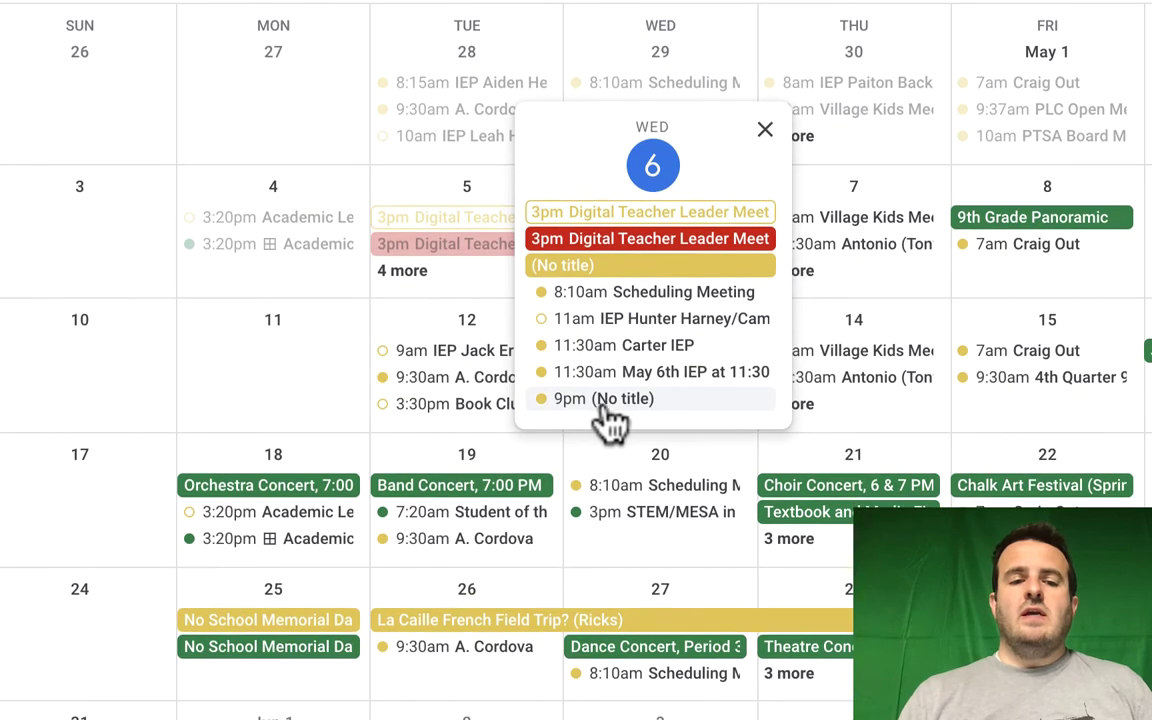
click(603, 400)
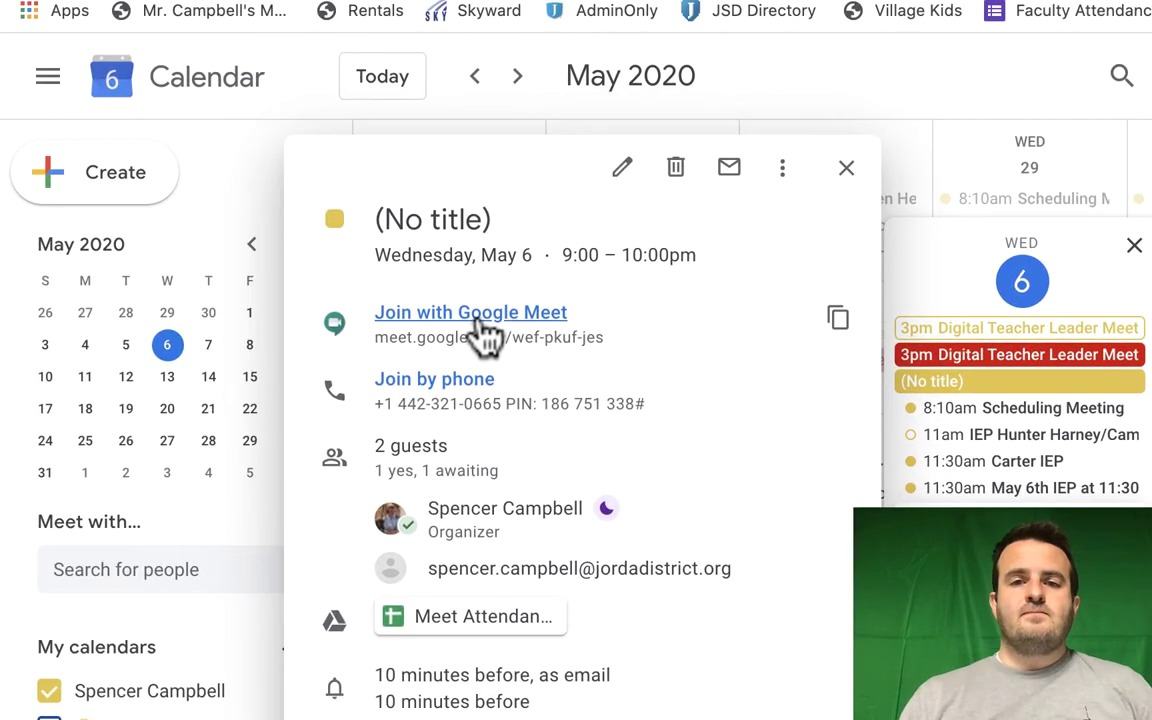
click(113, 200)
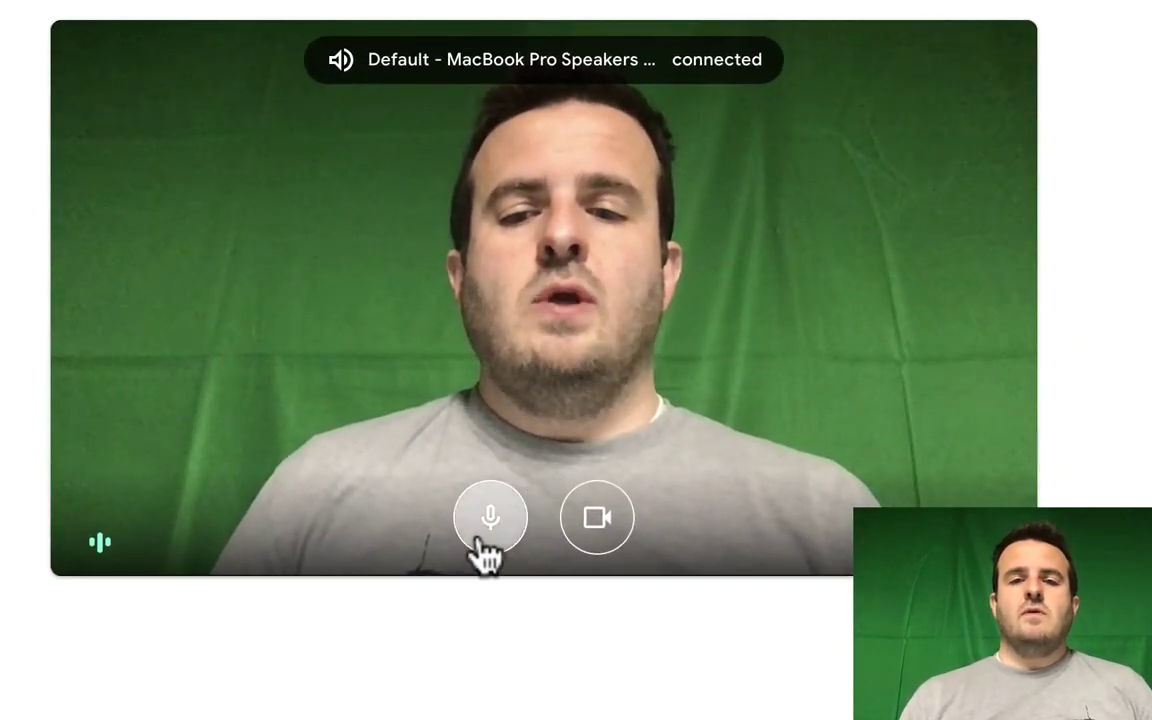
Join call wef-pkuf-jes with the mic off and view the Meet Attendance attachment in meeting details
click(485, 518)
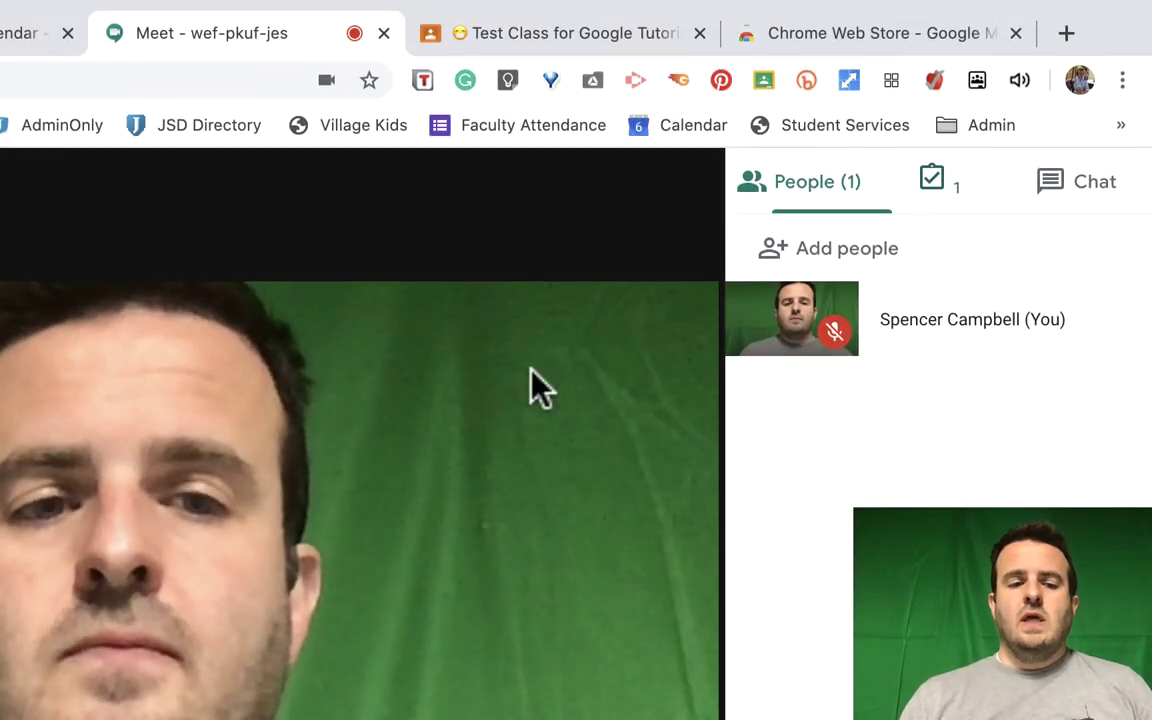
click(628, 195)
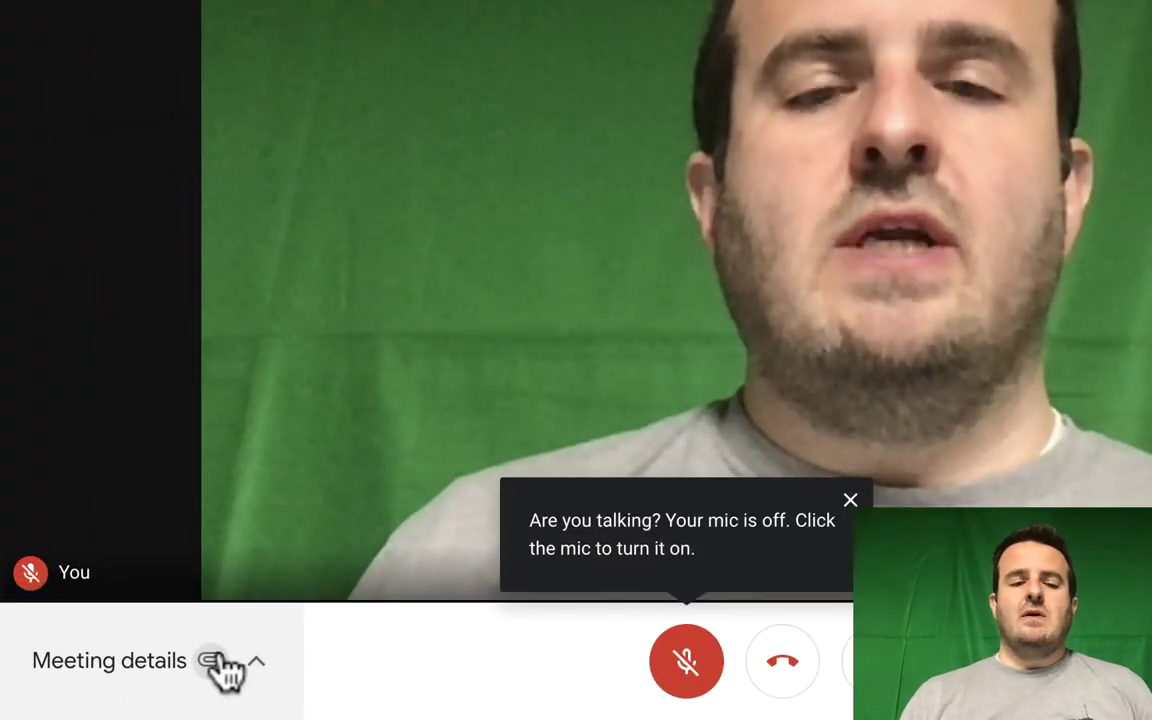
click(266, 674)
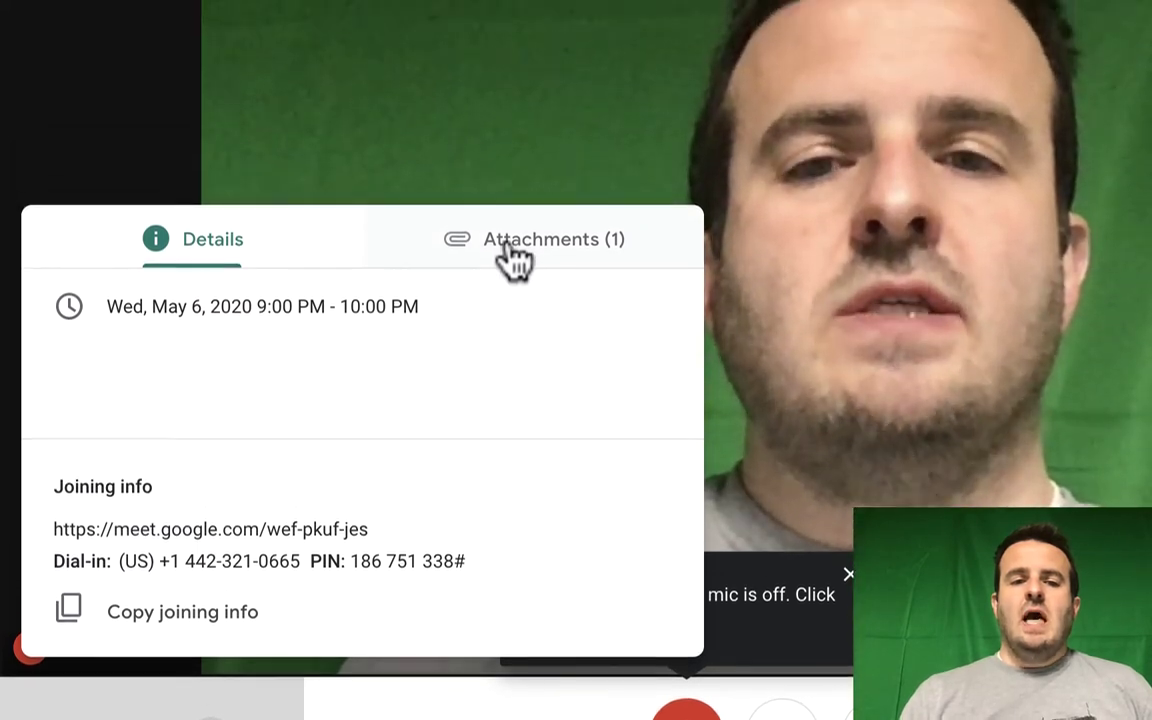
click(515, 258)
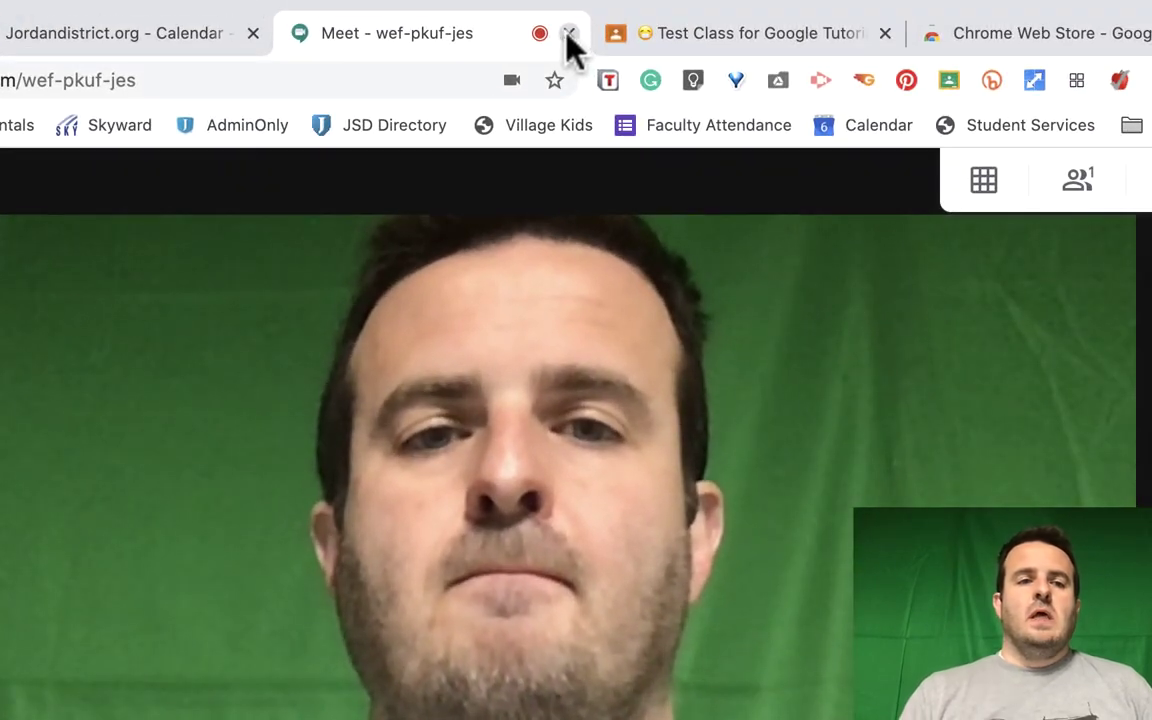
Leave the event call, start a meeting from Gmail's Meet section, then close it and the Calendar tab
click(567, 33)
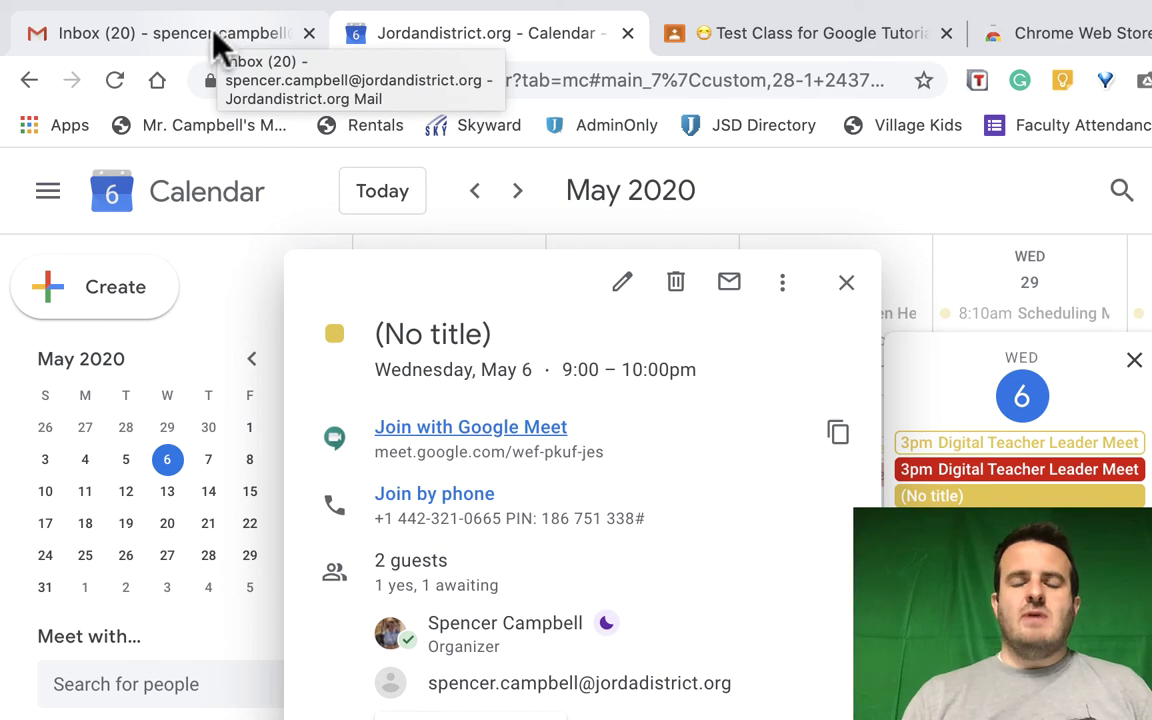
click(216, 33)
scroll(619, 645, up, 10)
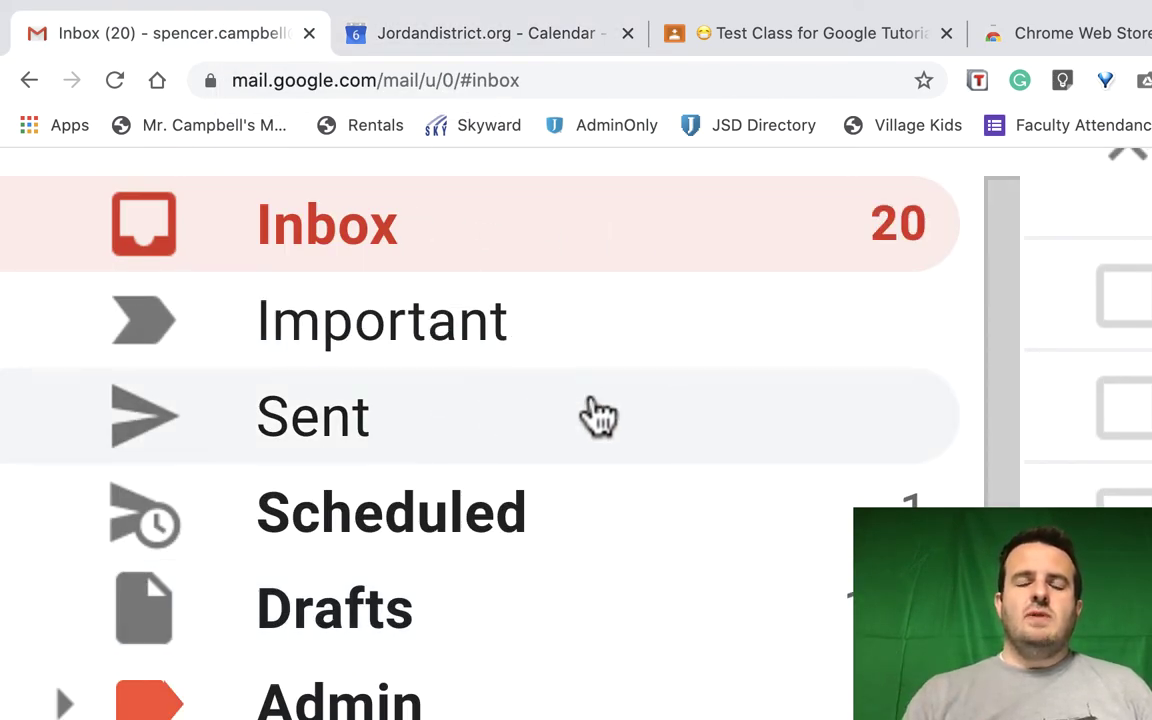
scroll(676, 397, down, 10)
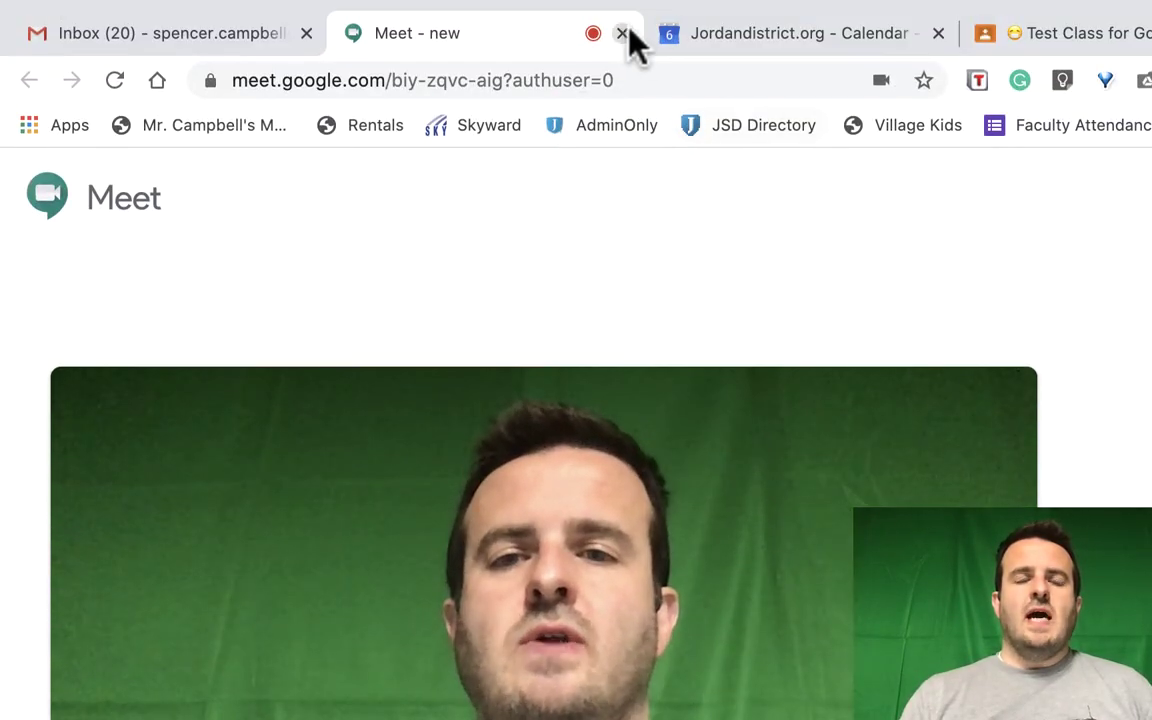
click(618, 33)
click(621, 34)
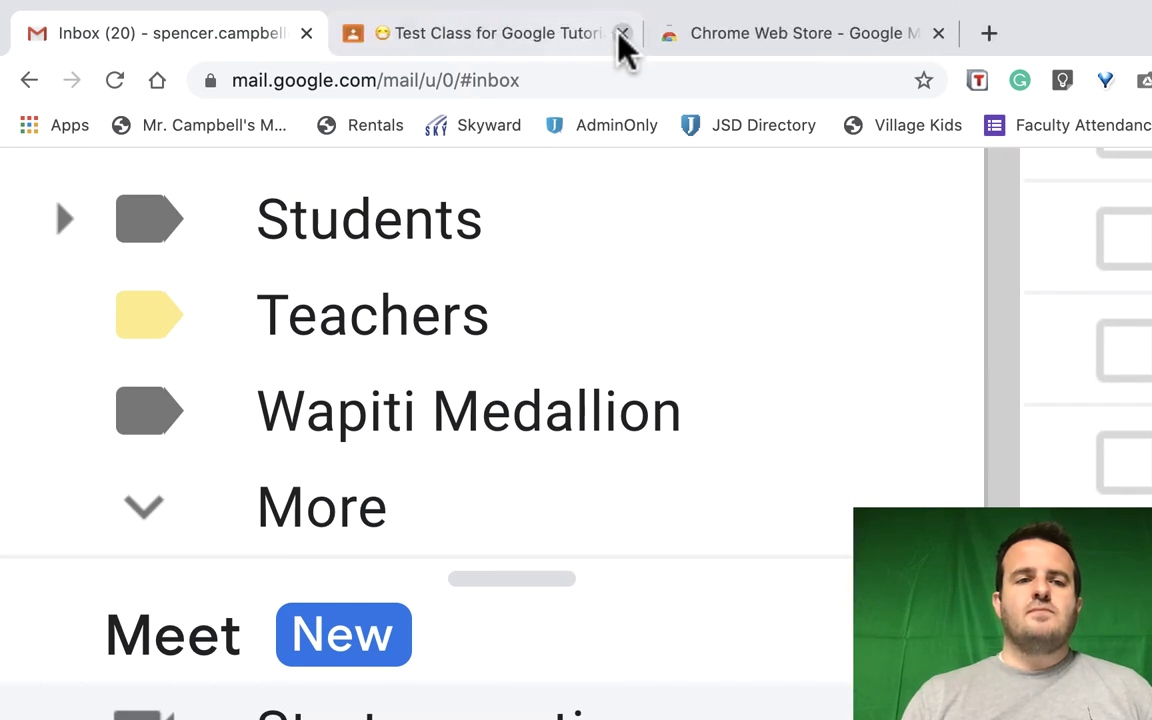
Close the Gmail tab, then leave and close the class Meet call opened from Test Class for Google Tutorials
click(306, 35)
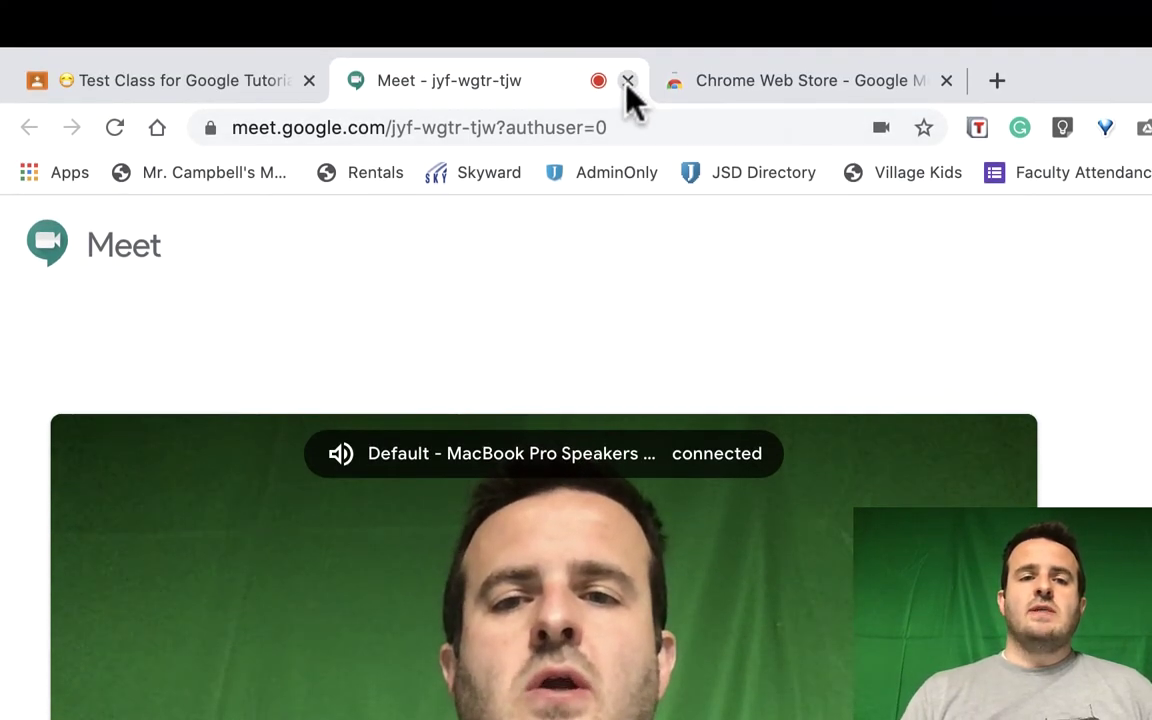
click(627, 81)
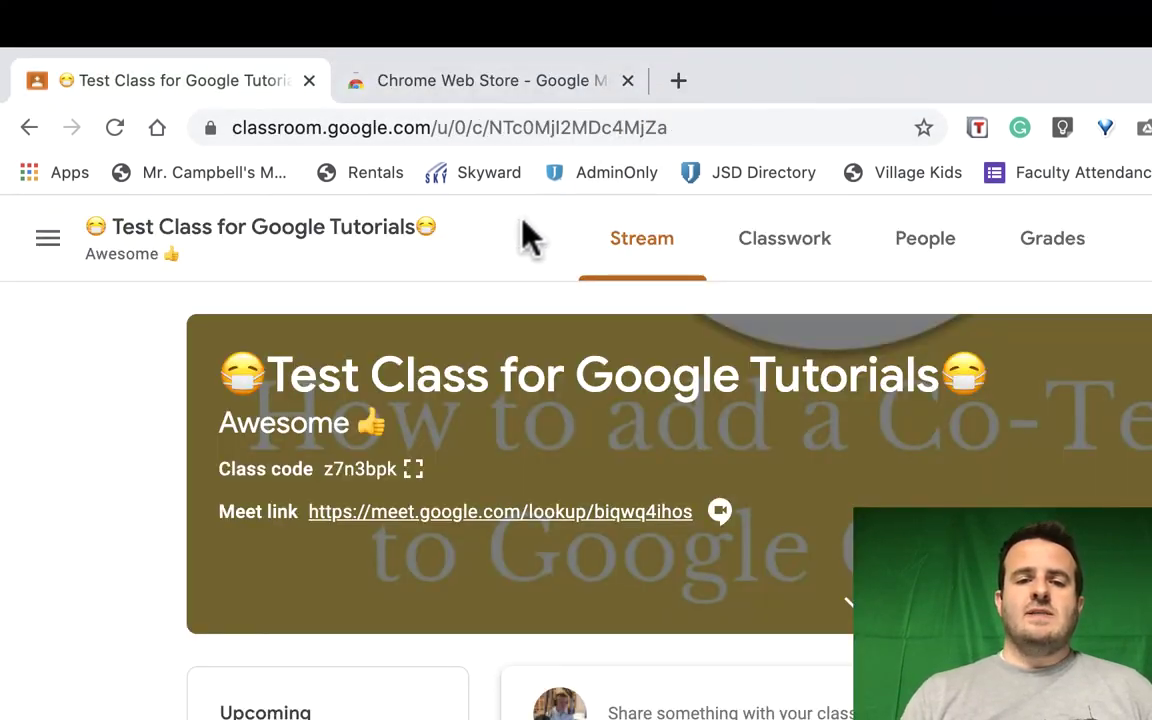
Show the Chrome Web Store's Google Meet extension results, including Grid View, Push To Talk and Classroom Extension
click(527, 85)
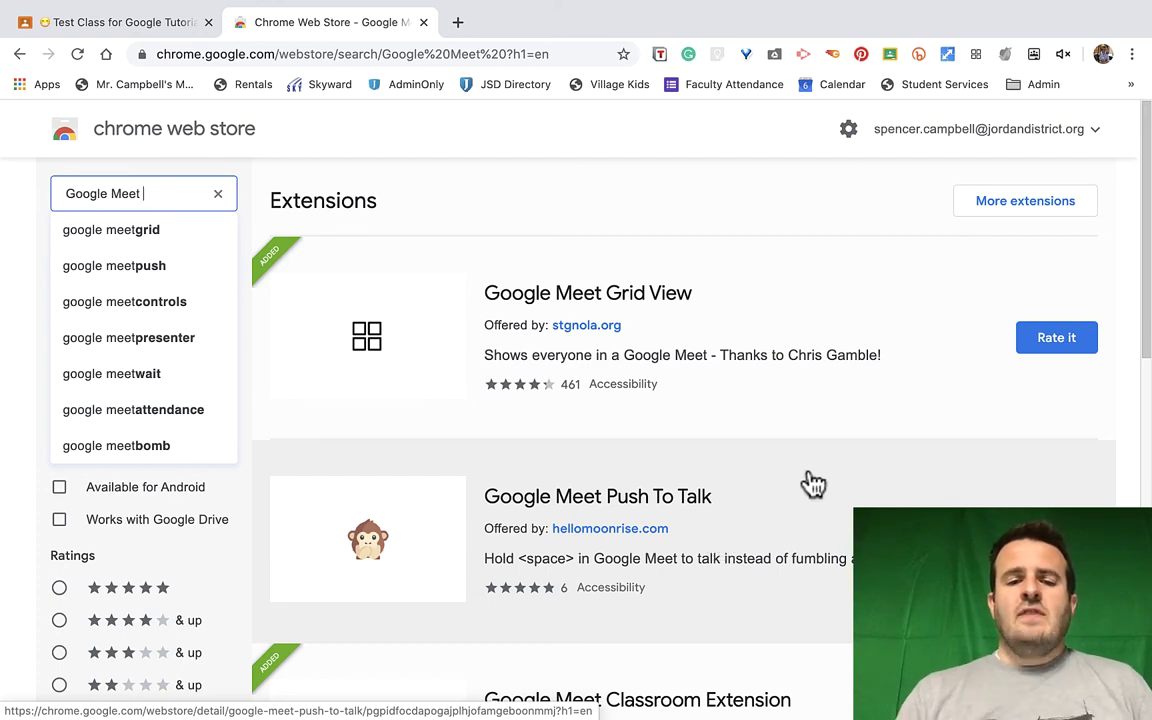
scroll(812, 483, down, 1)
scroll(813, 484, down, 1)
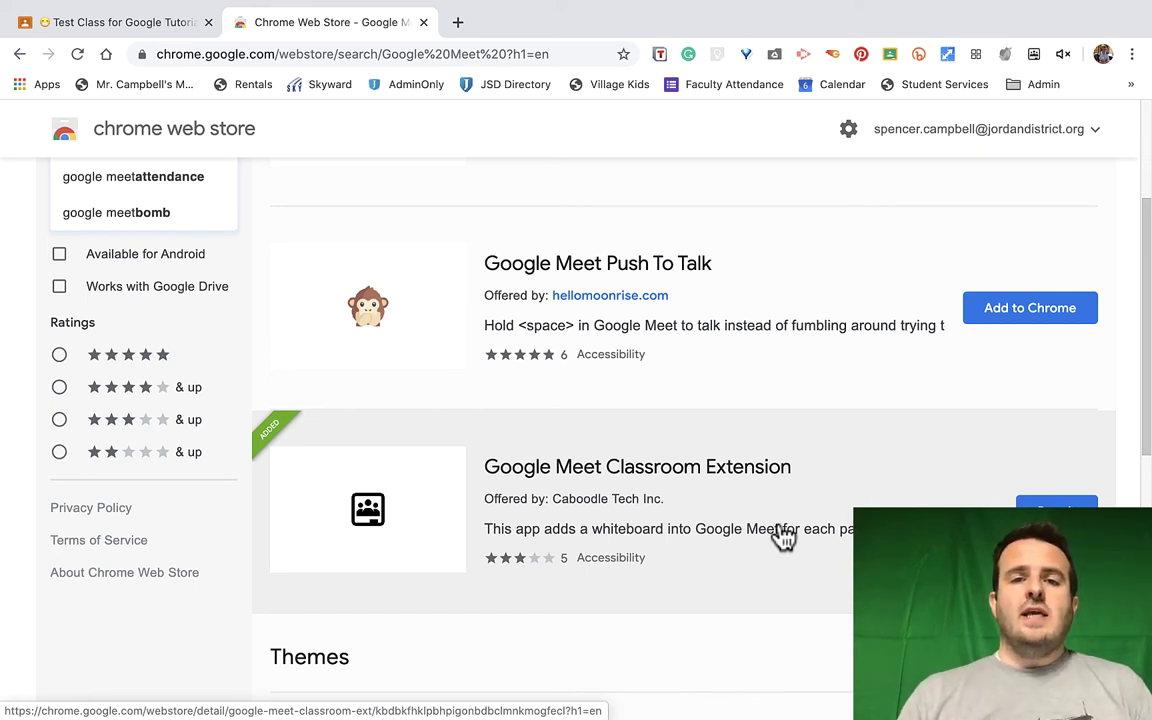
scroll(783, 537, up, 5)
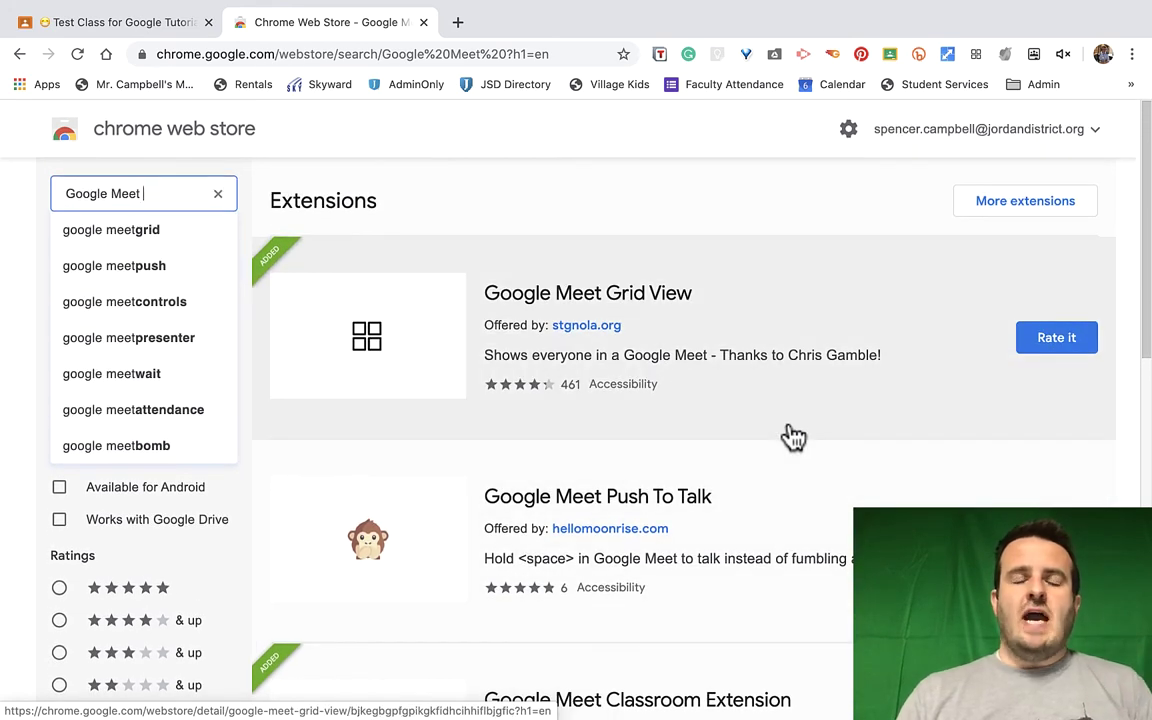